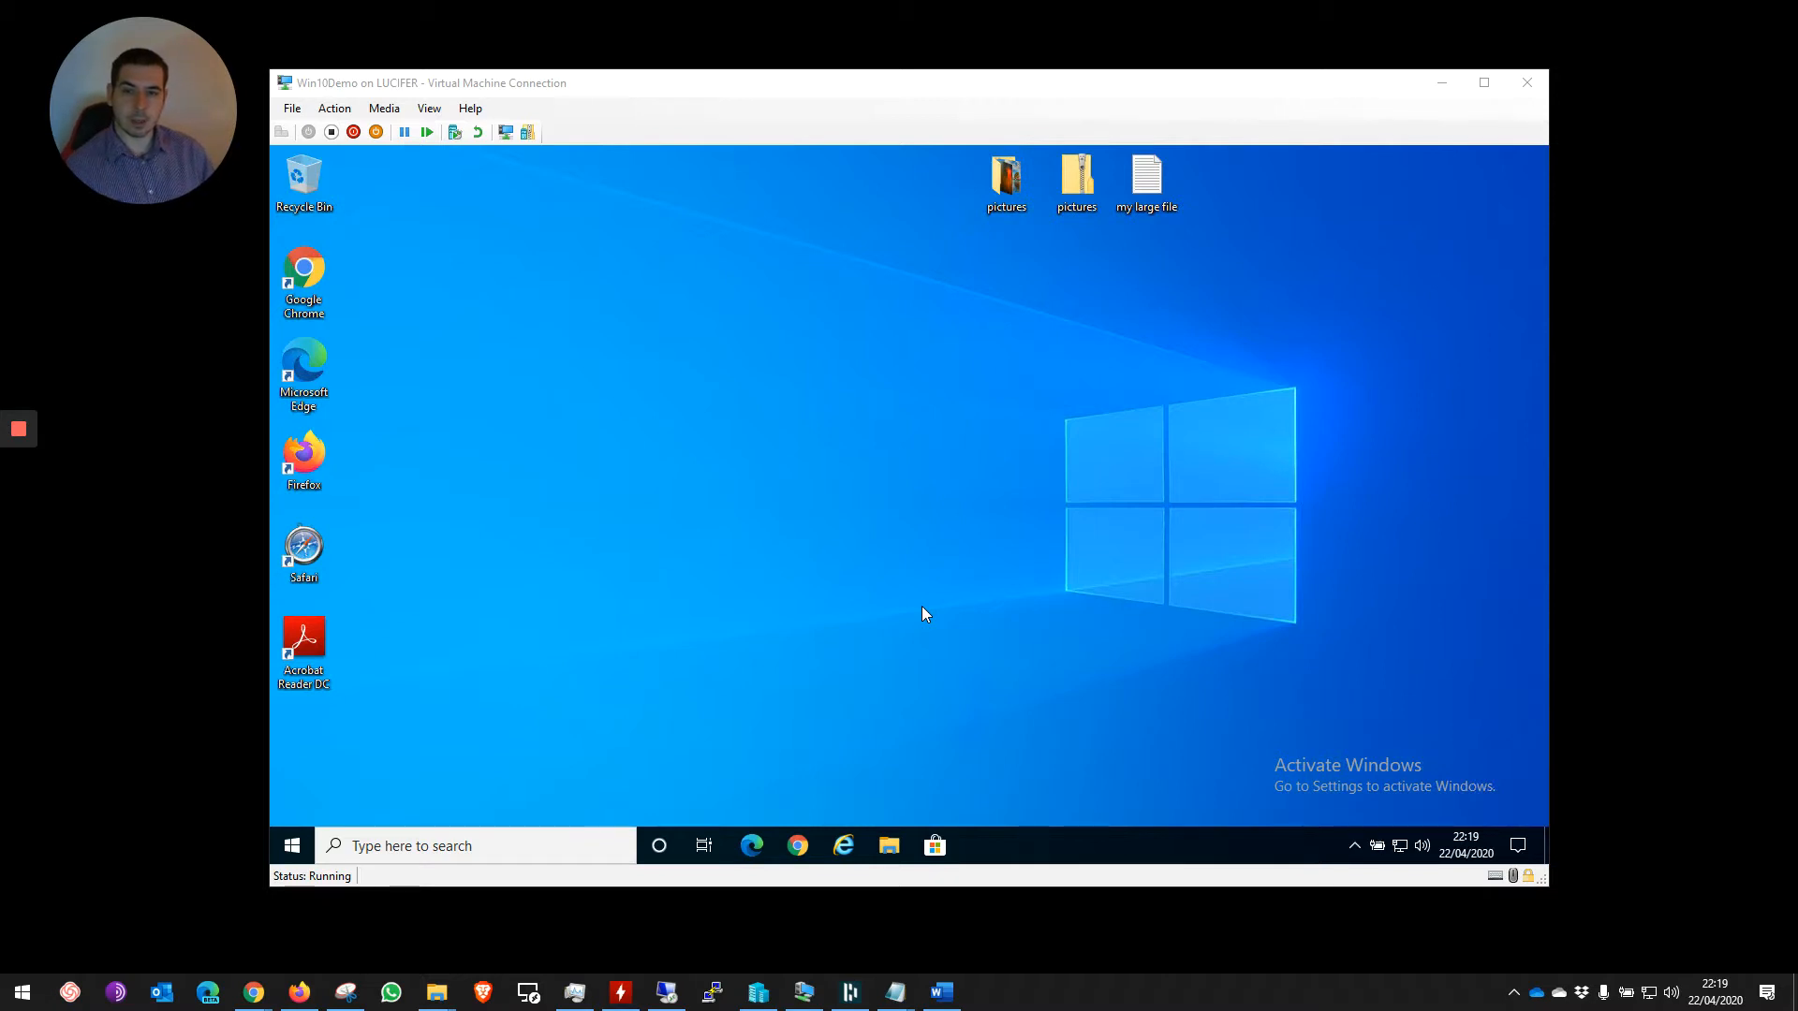
Launch Google Chrome and open the Gmail inbox at gmail.com
click(321, 280)
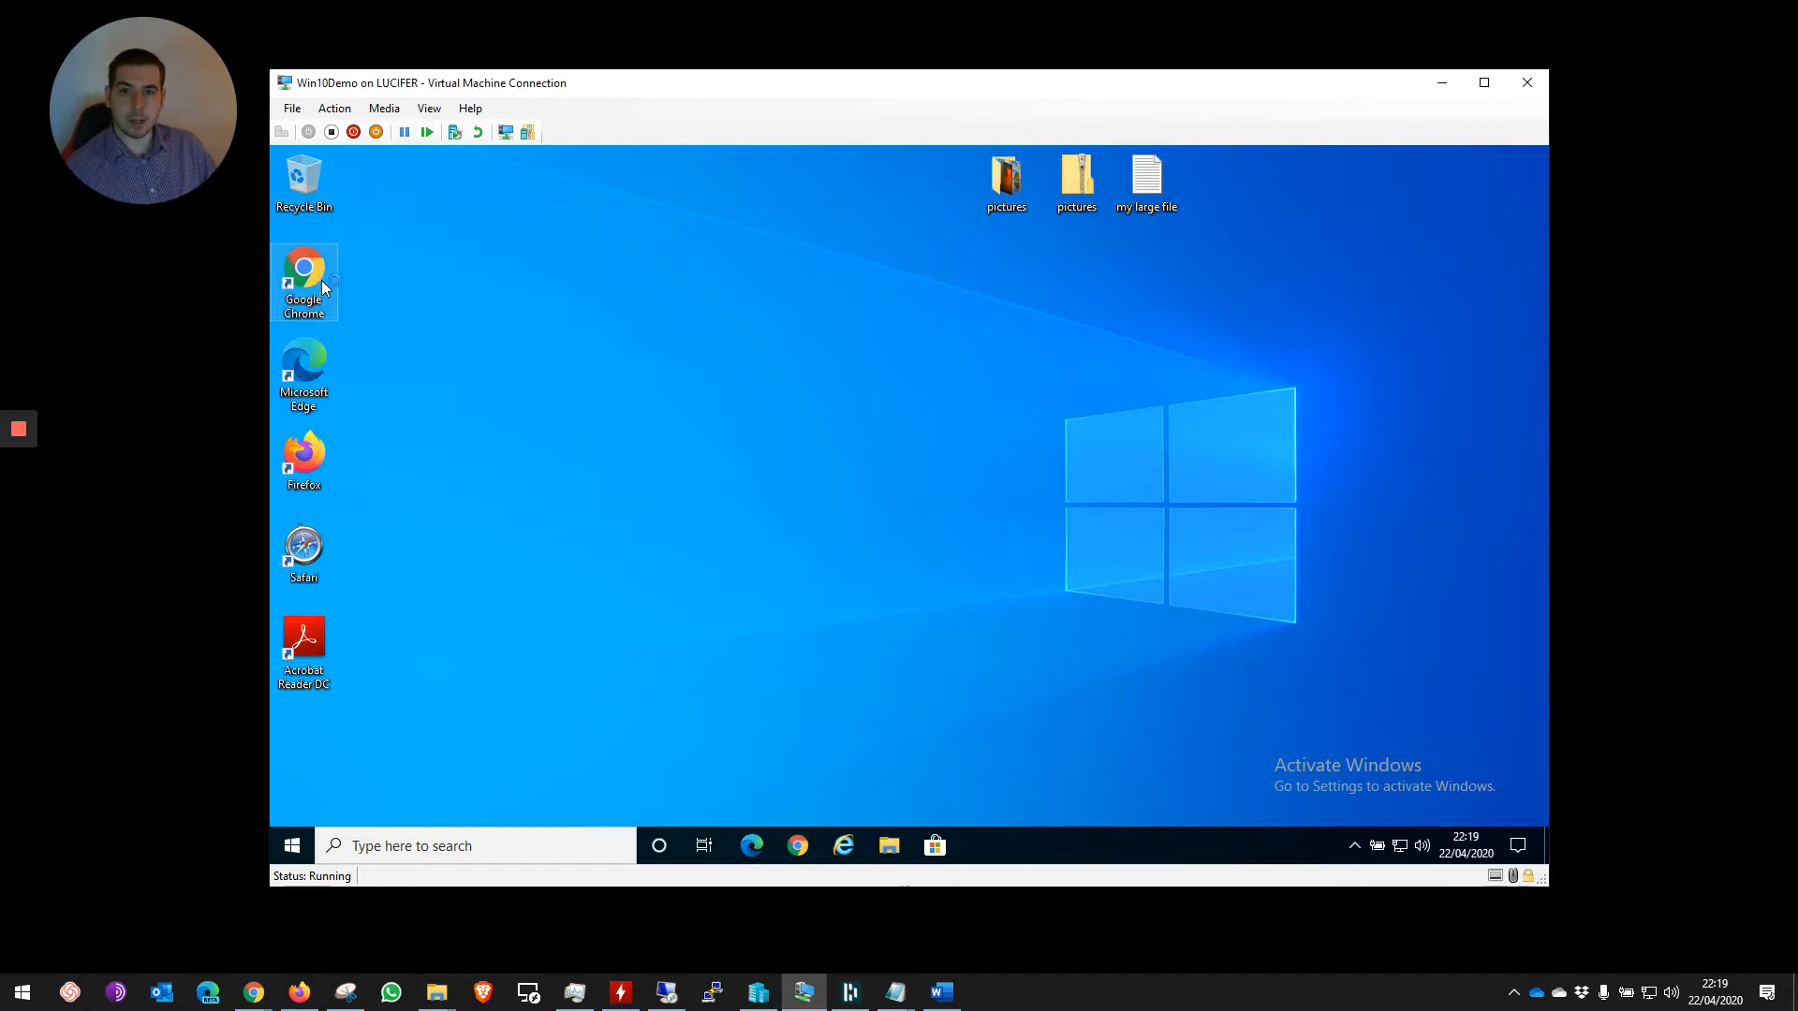
double_click(322, 281)
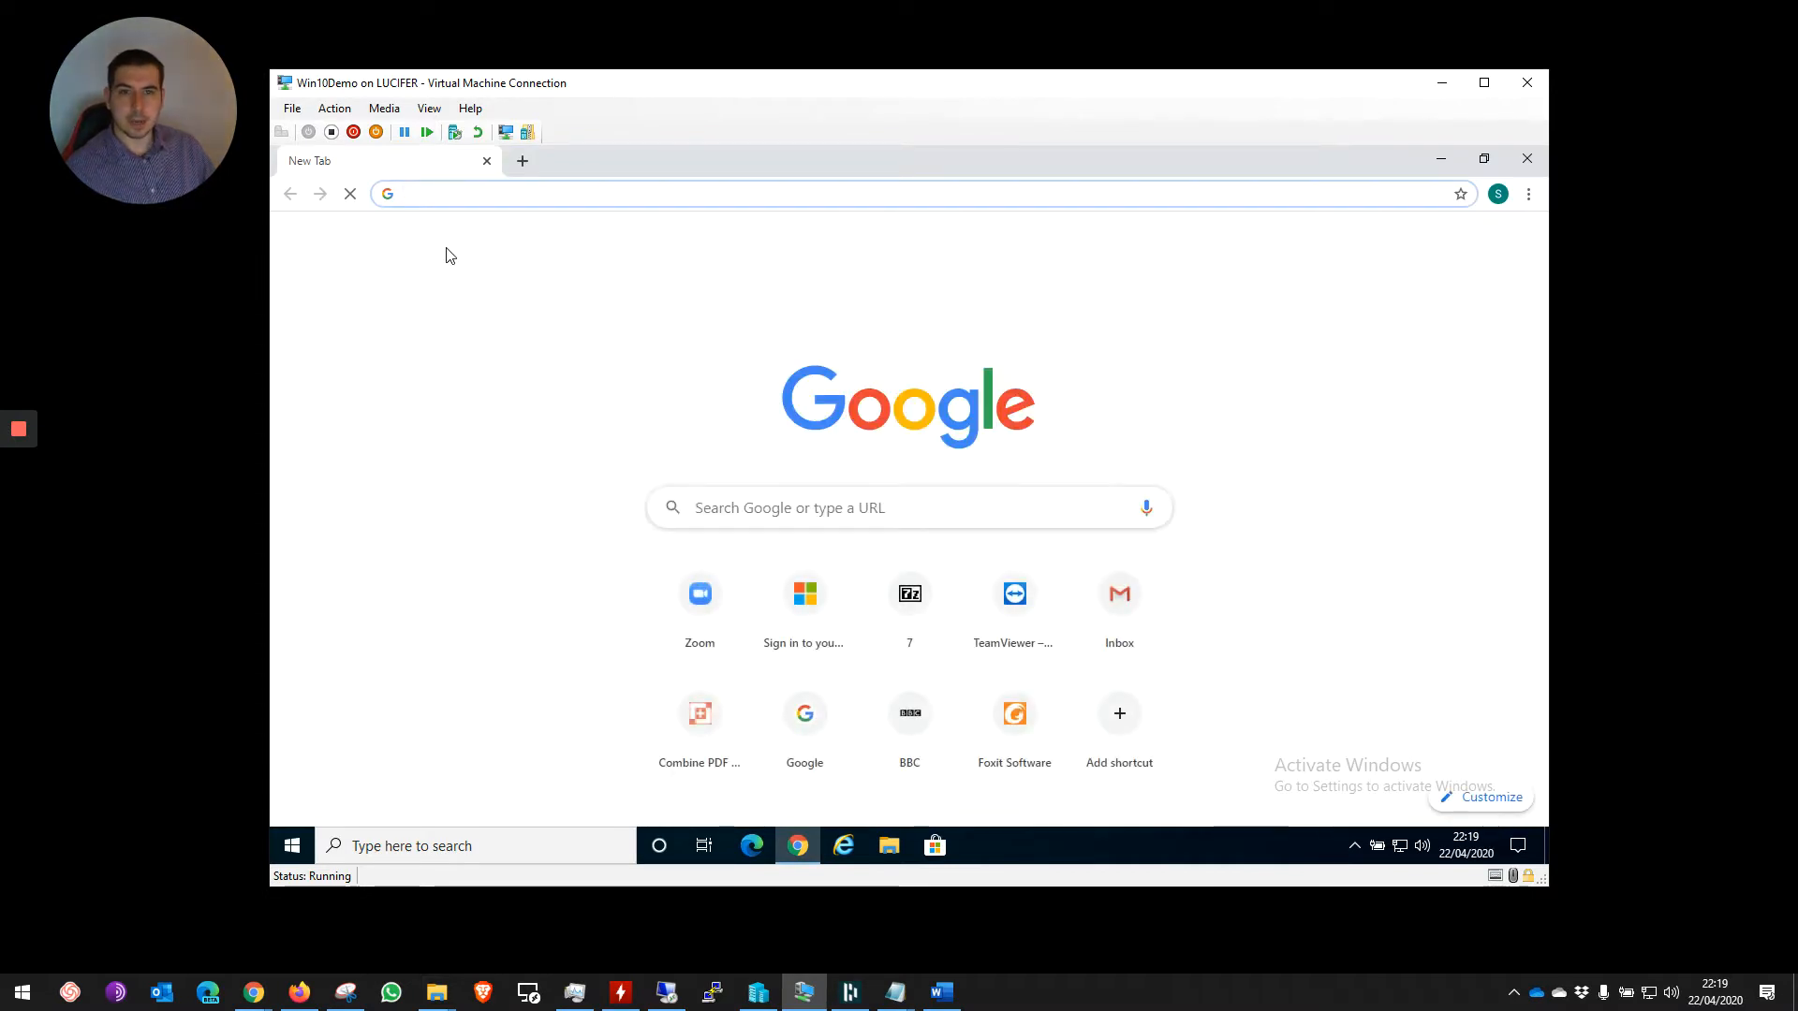
click(447, 193)
text(gmail.com)
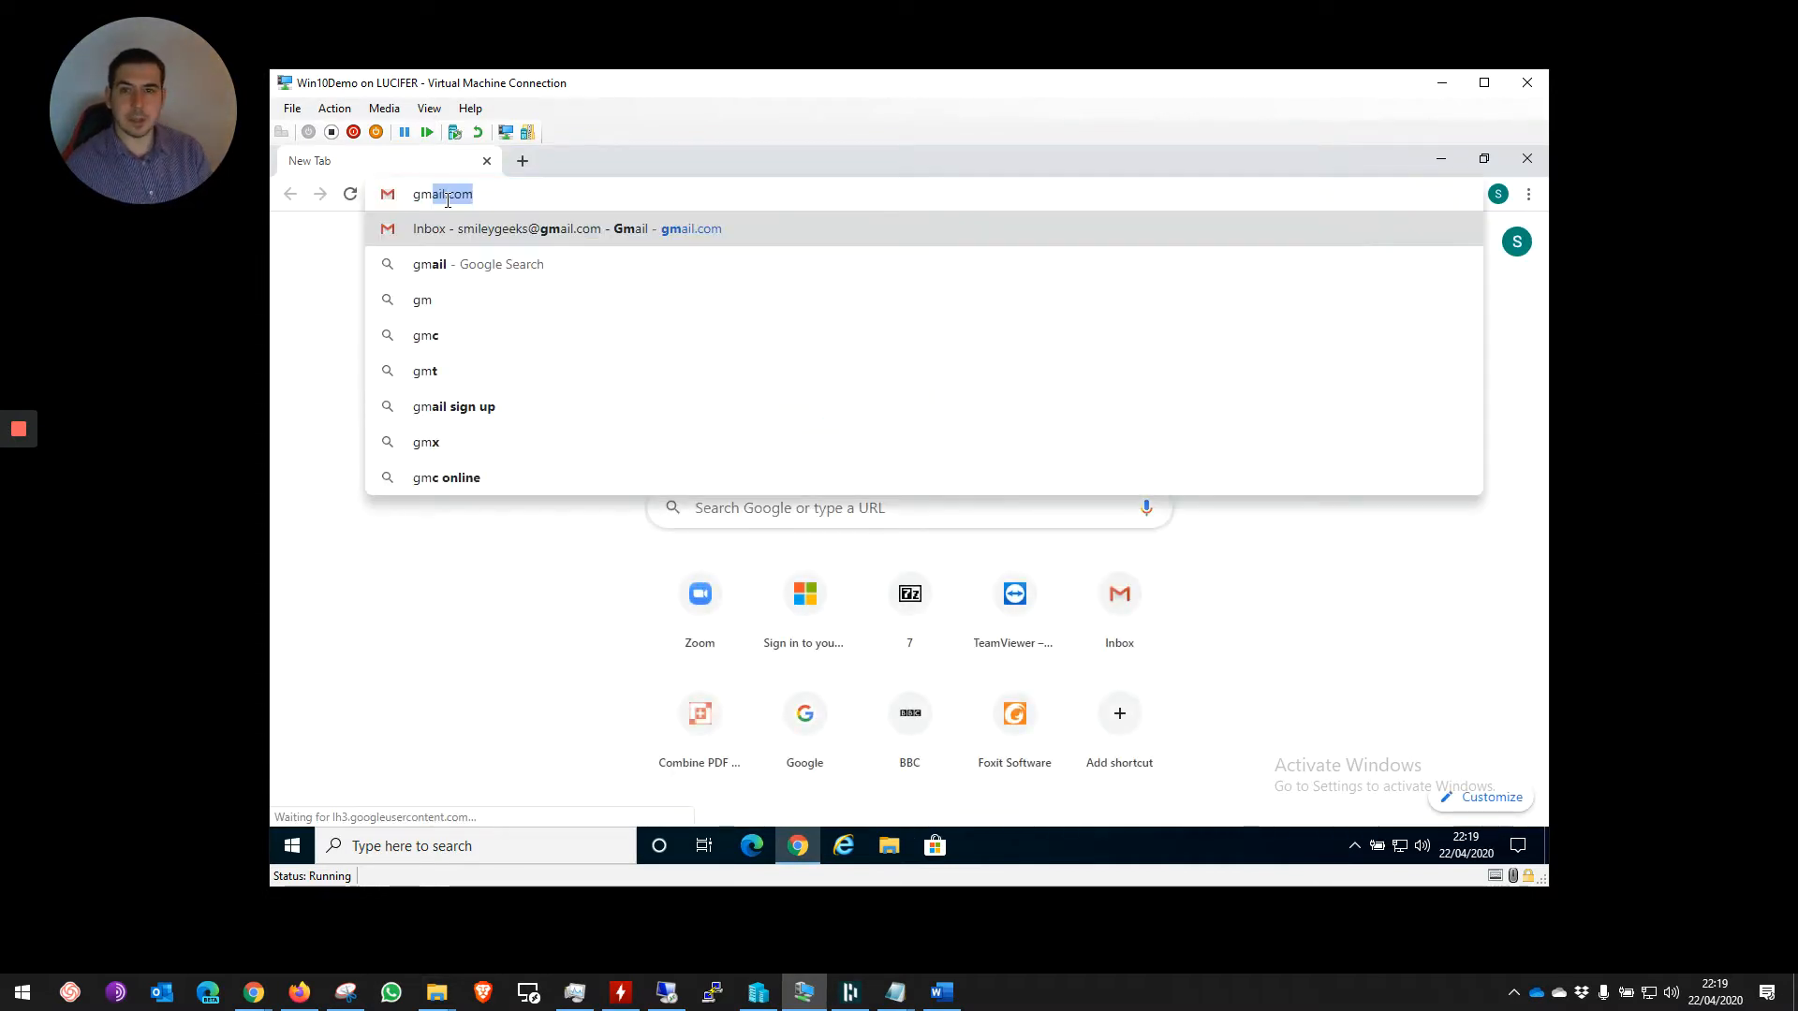
key(Return)
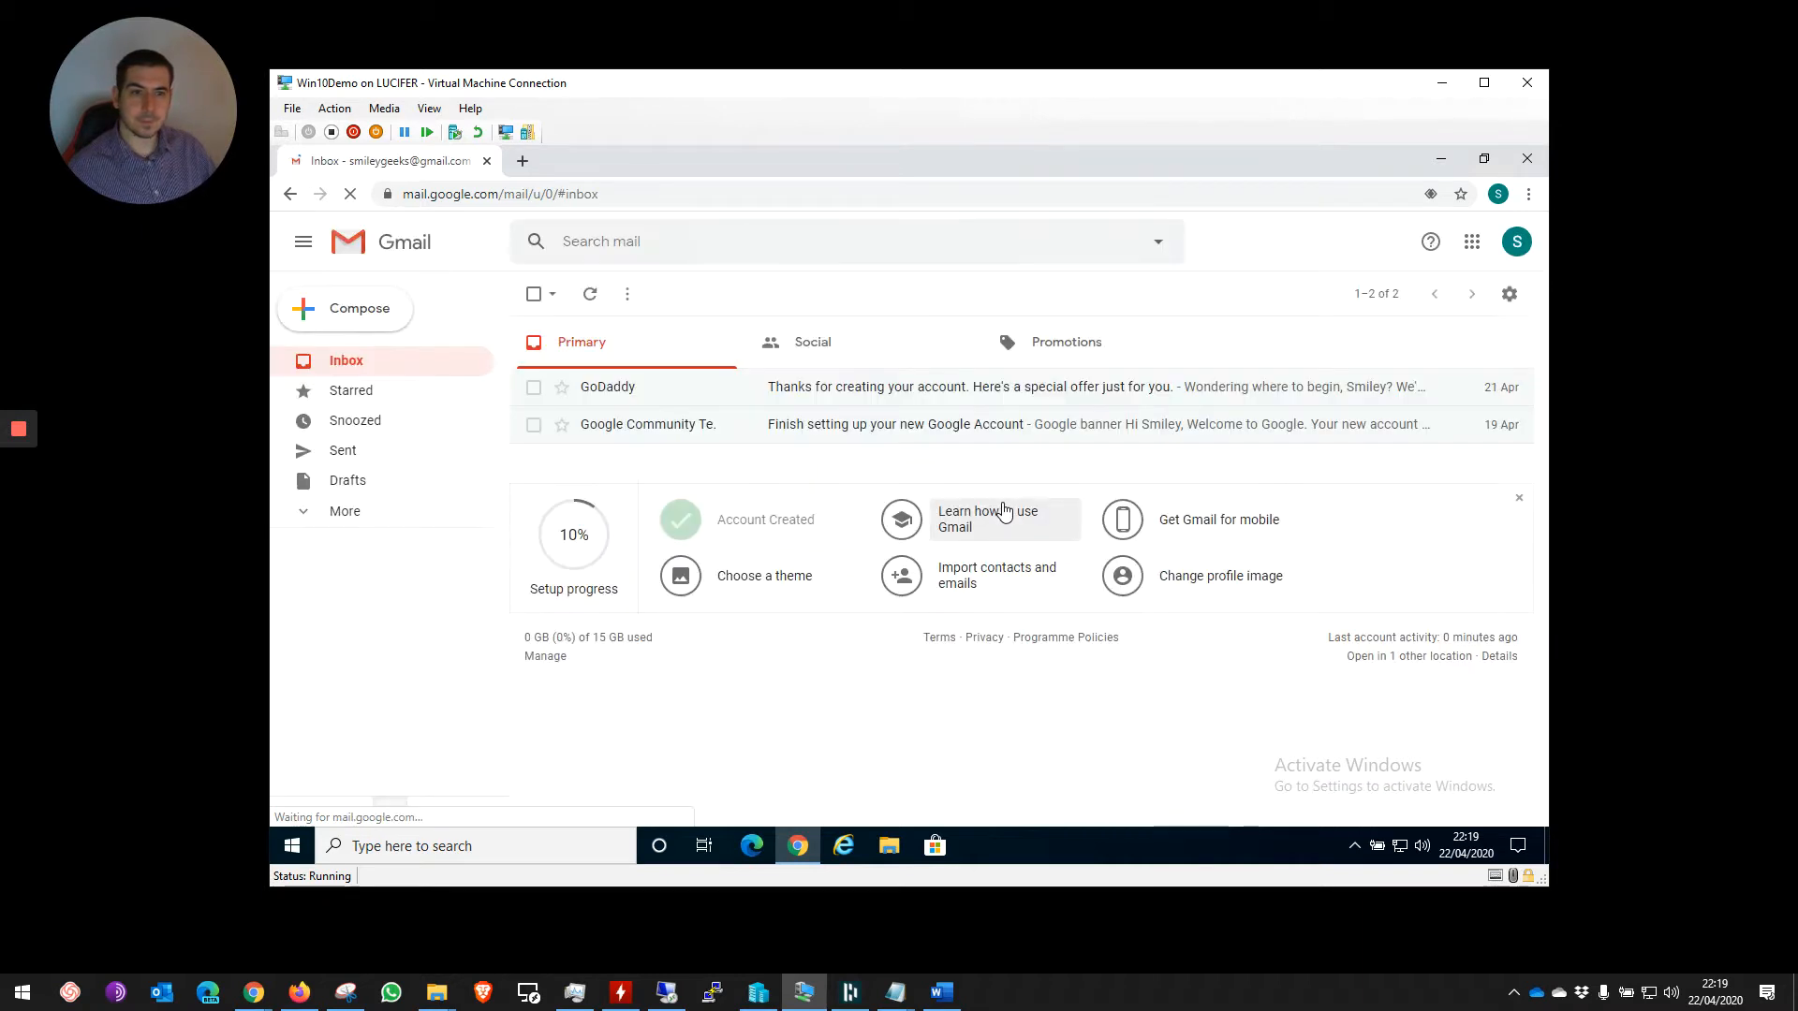
Open Gmail's Forwarding and POP/IMAP settings and check the IMAP access status
click(1458, 295)
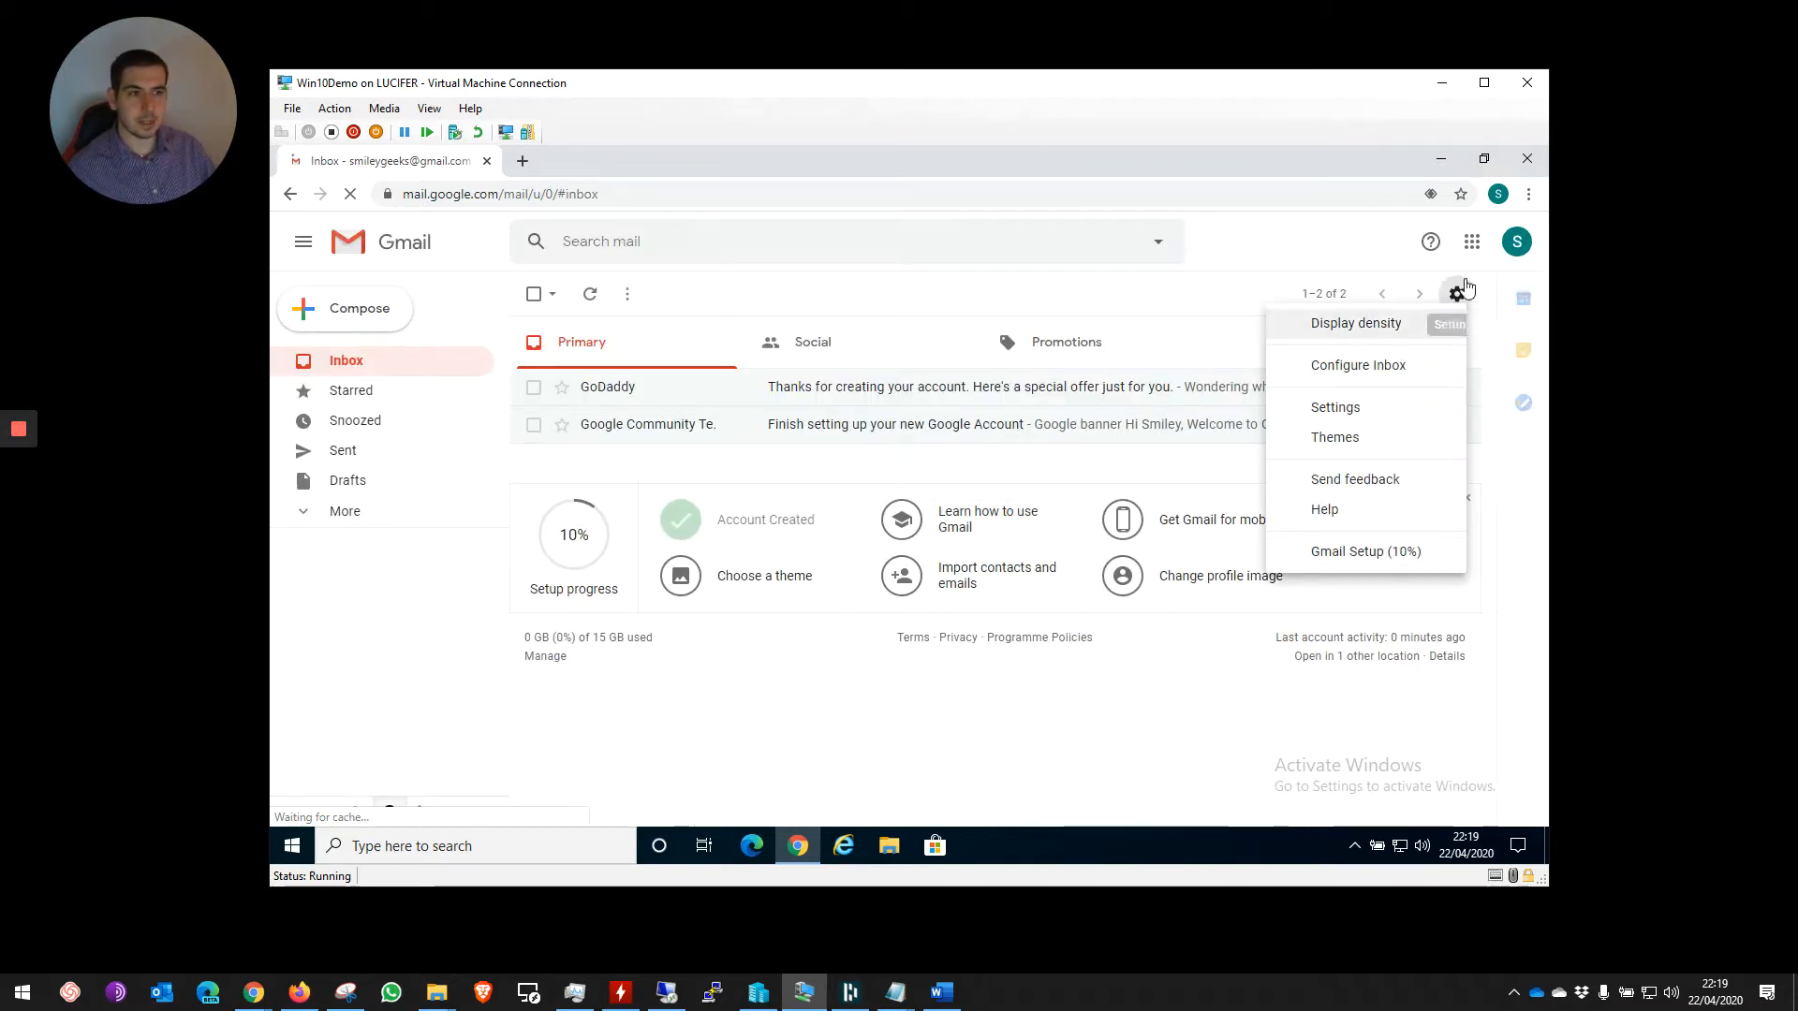
click(1333, 410)
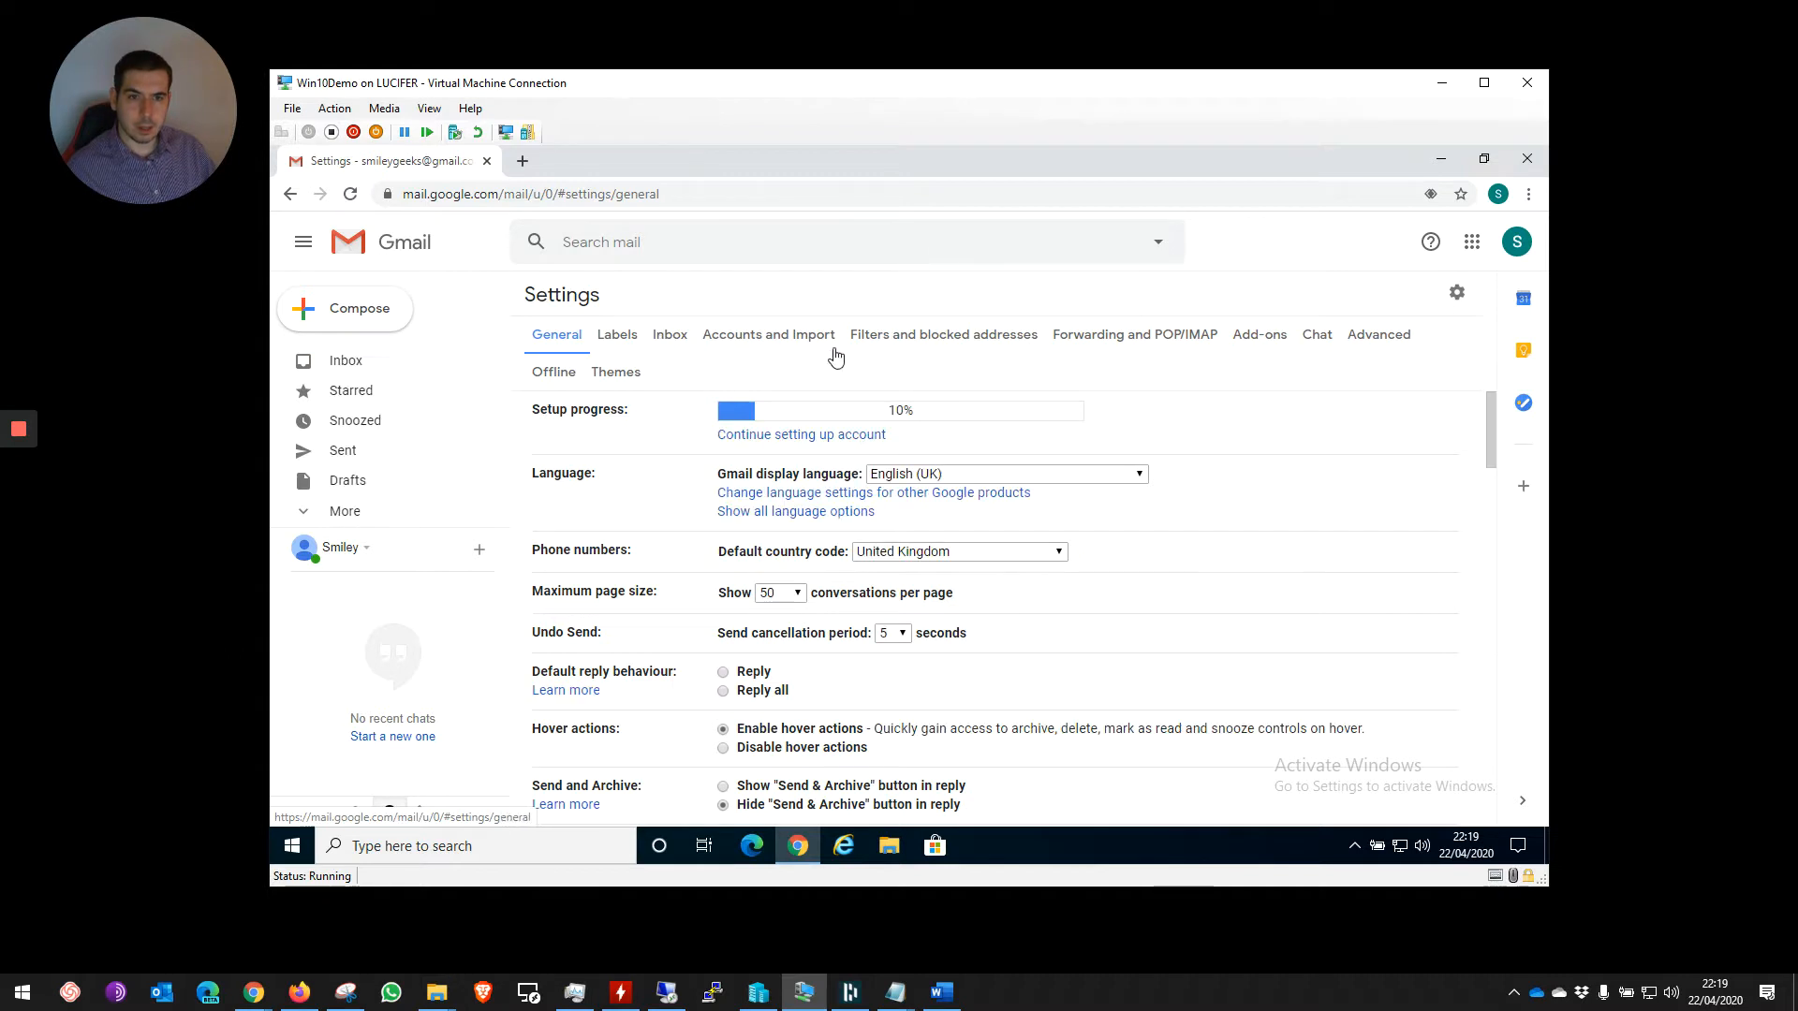
click(1200, 335)
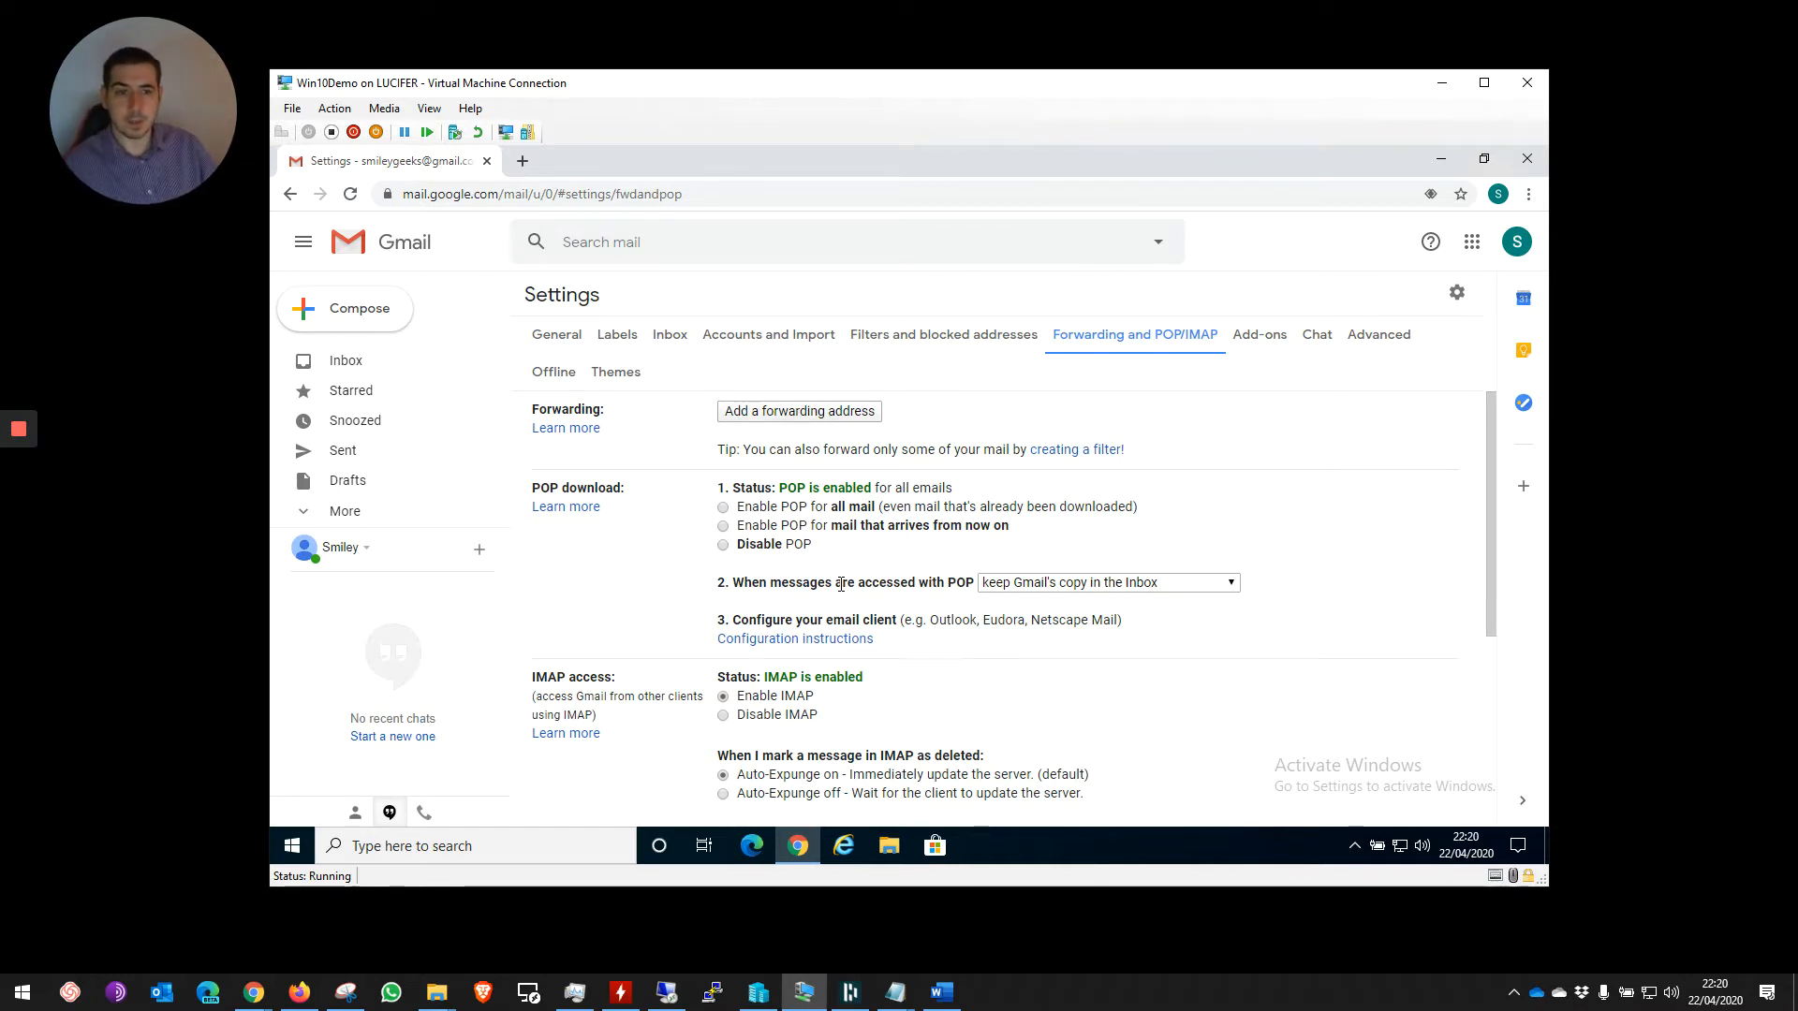
scroll(643, 487, down, 2)
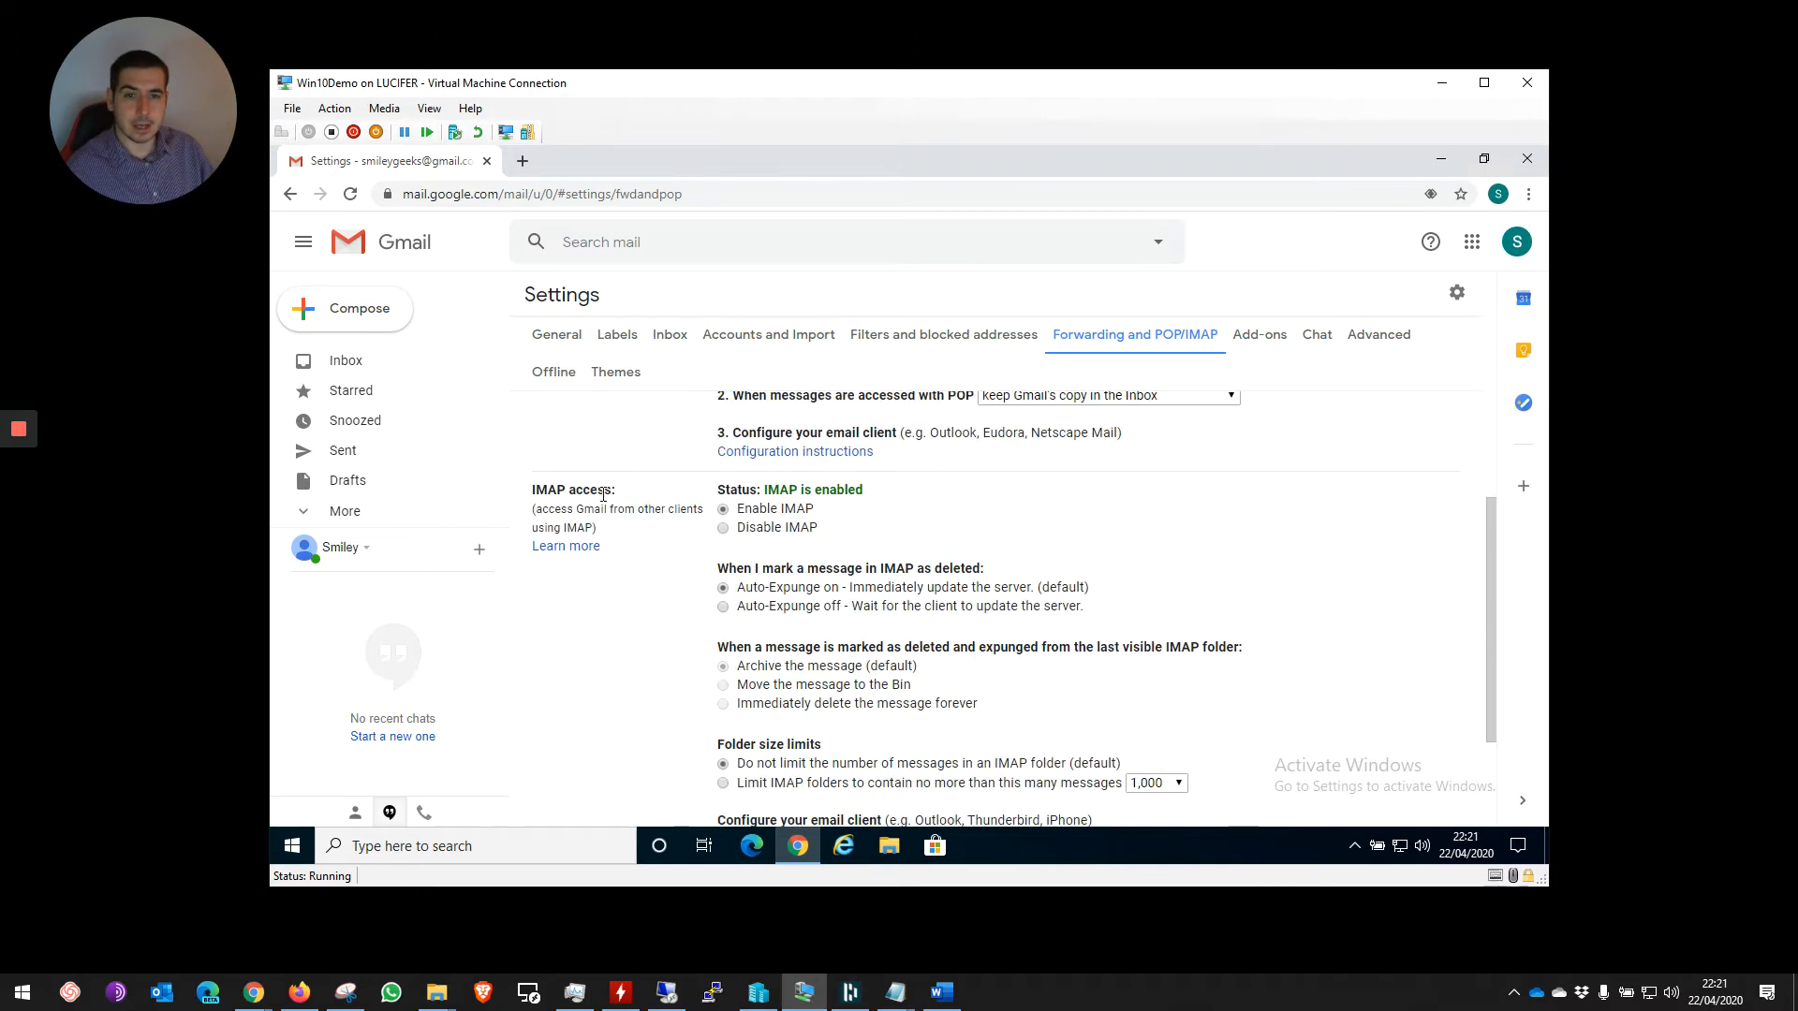
drag(537, 489, 670, 496)
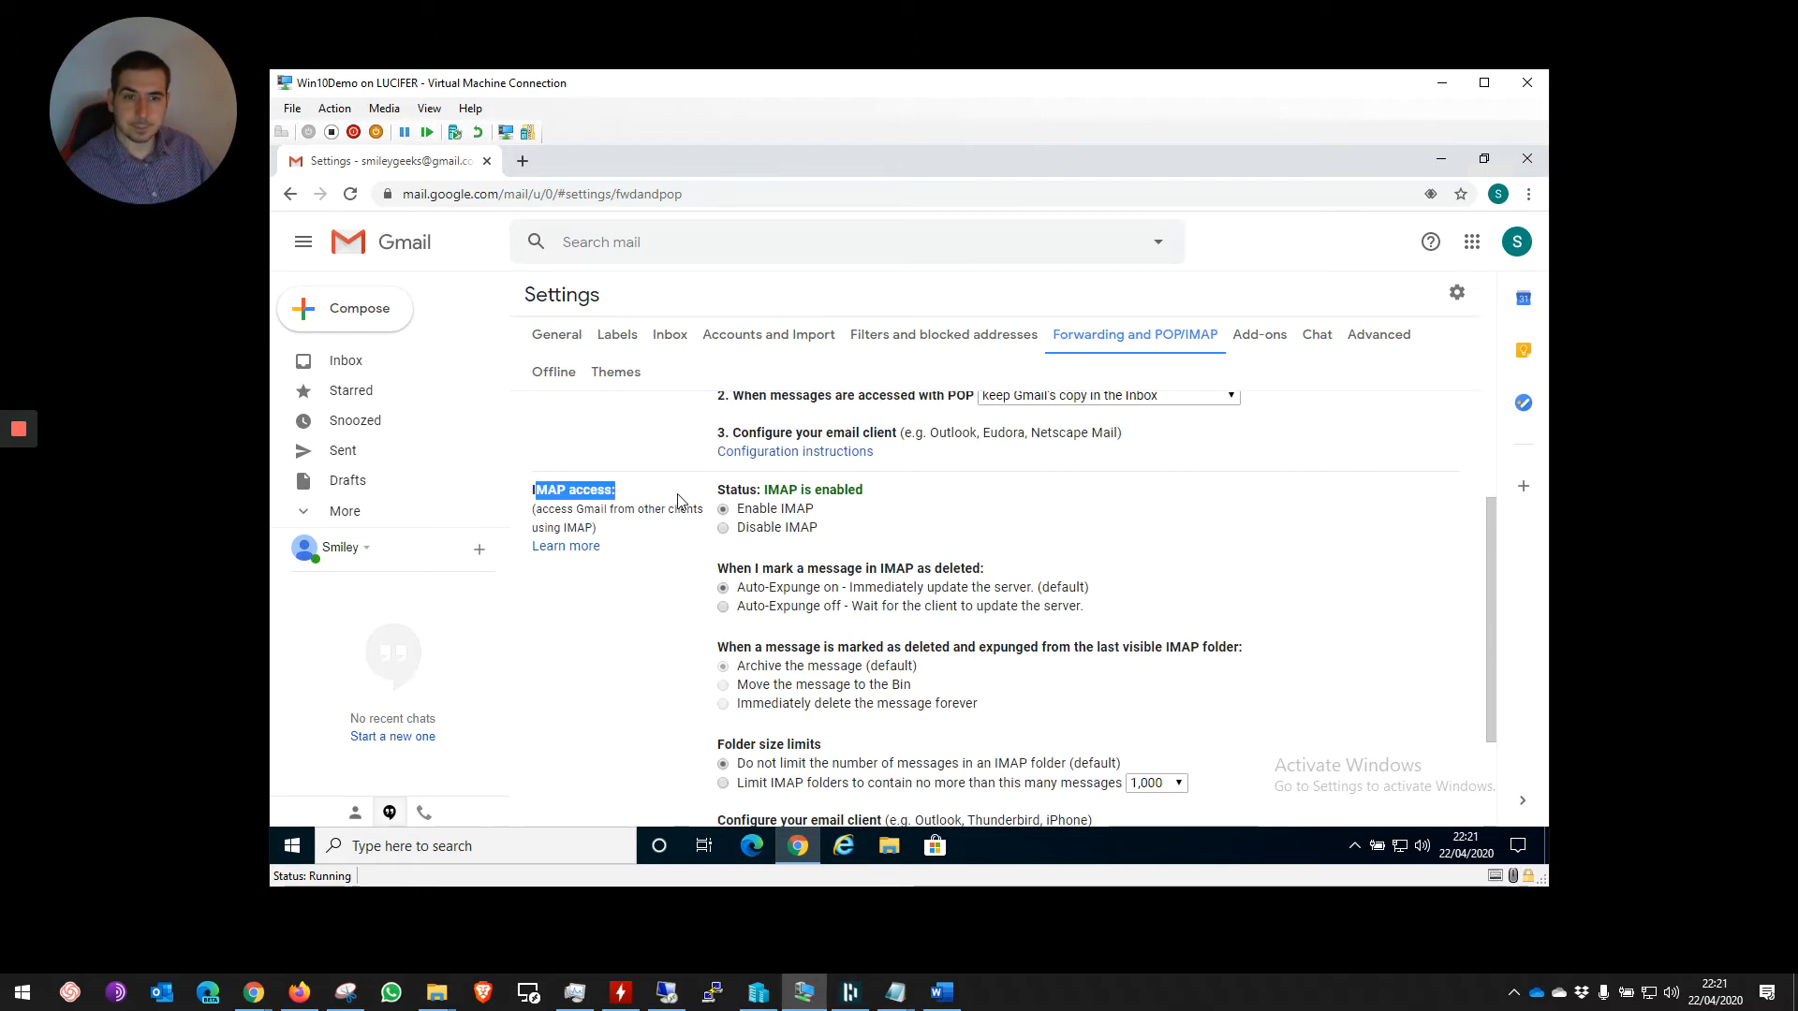
click(681, 498)
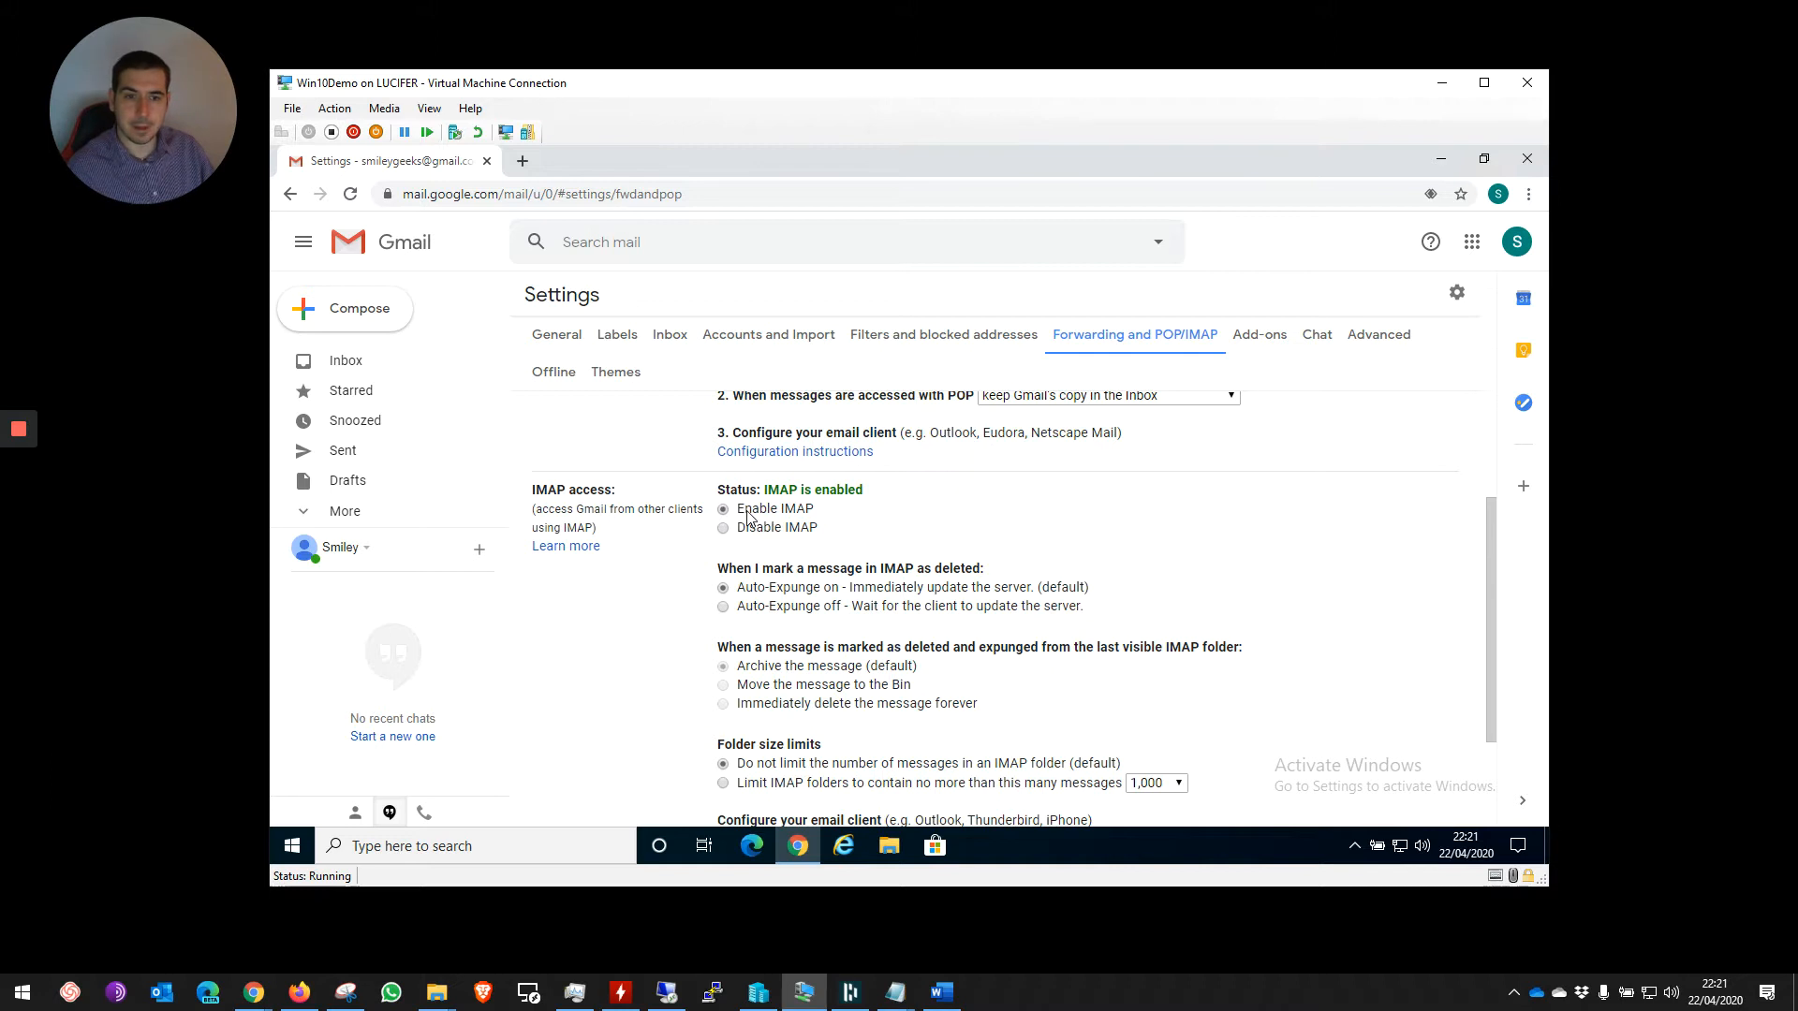
drag(739, 508, 706, 487)
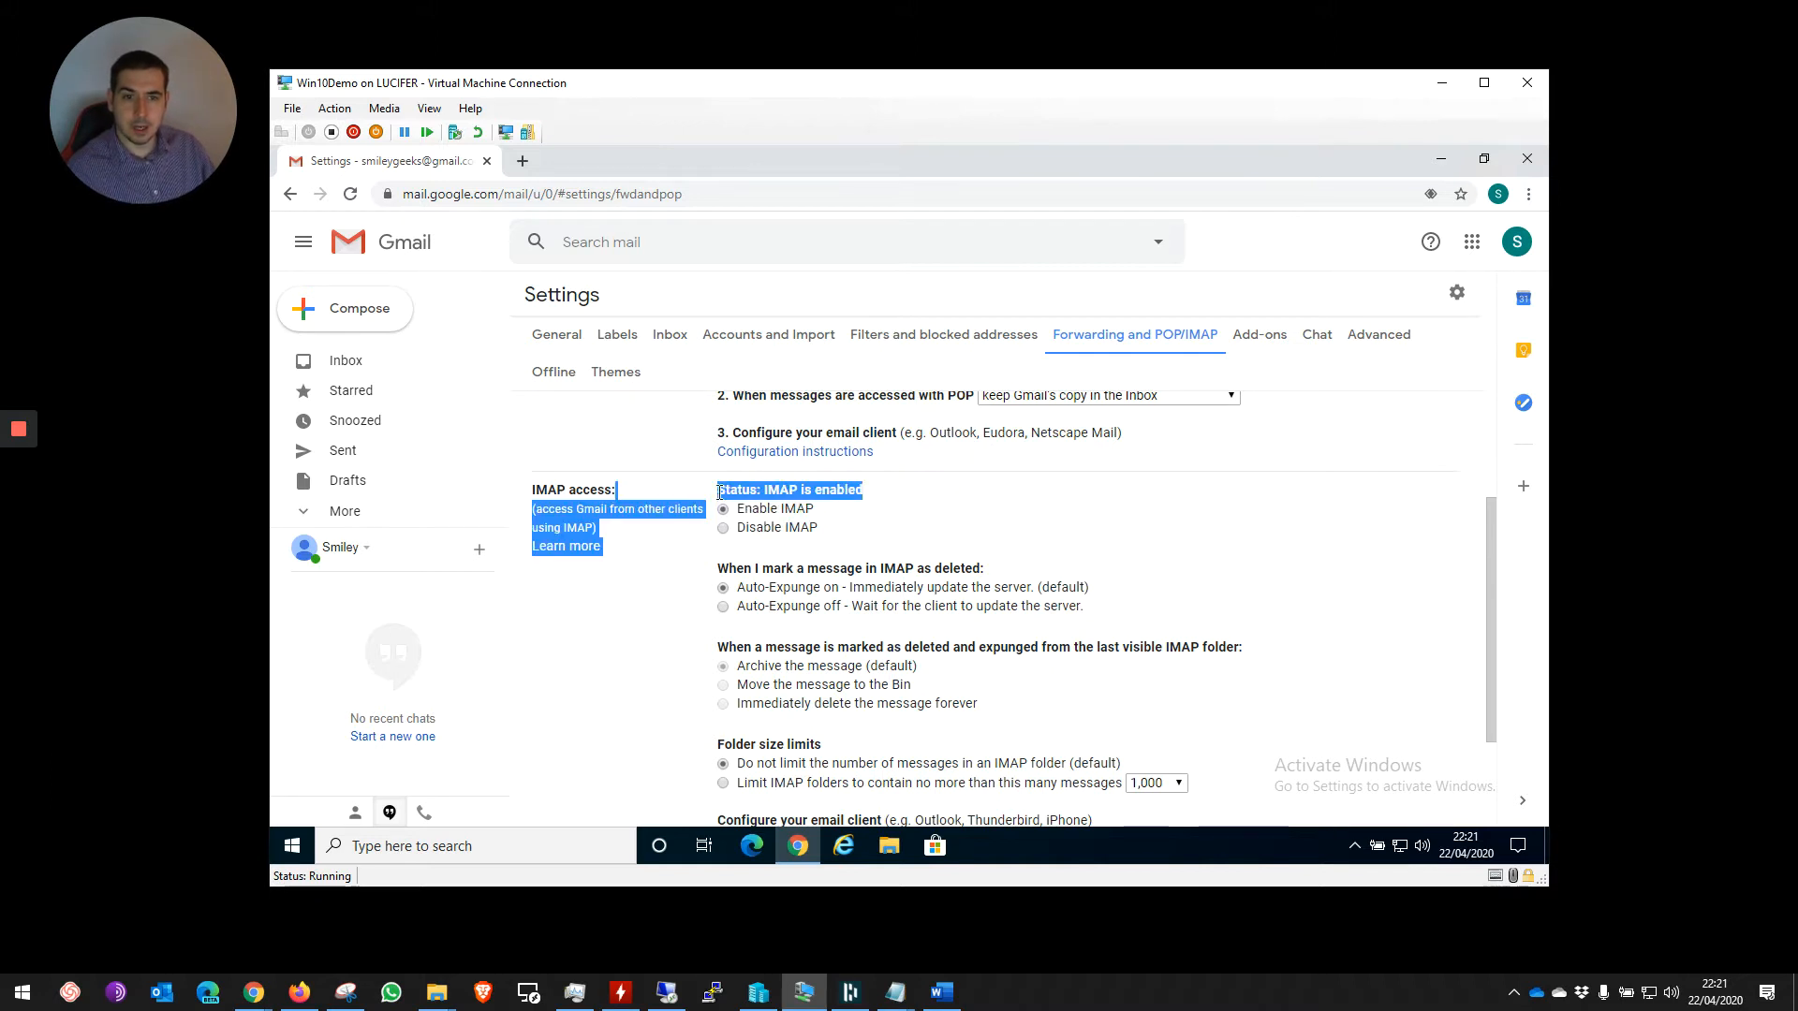
click(813, 484)
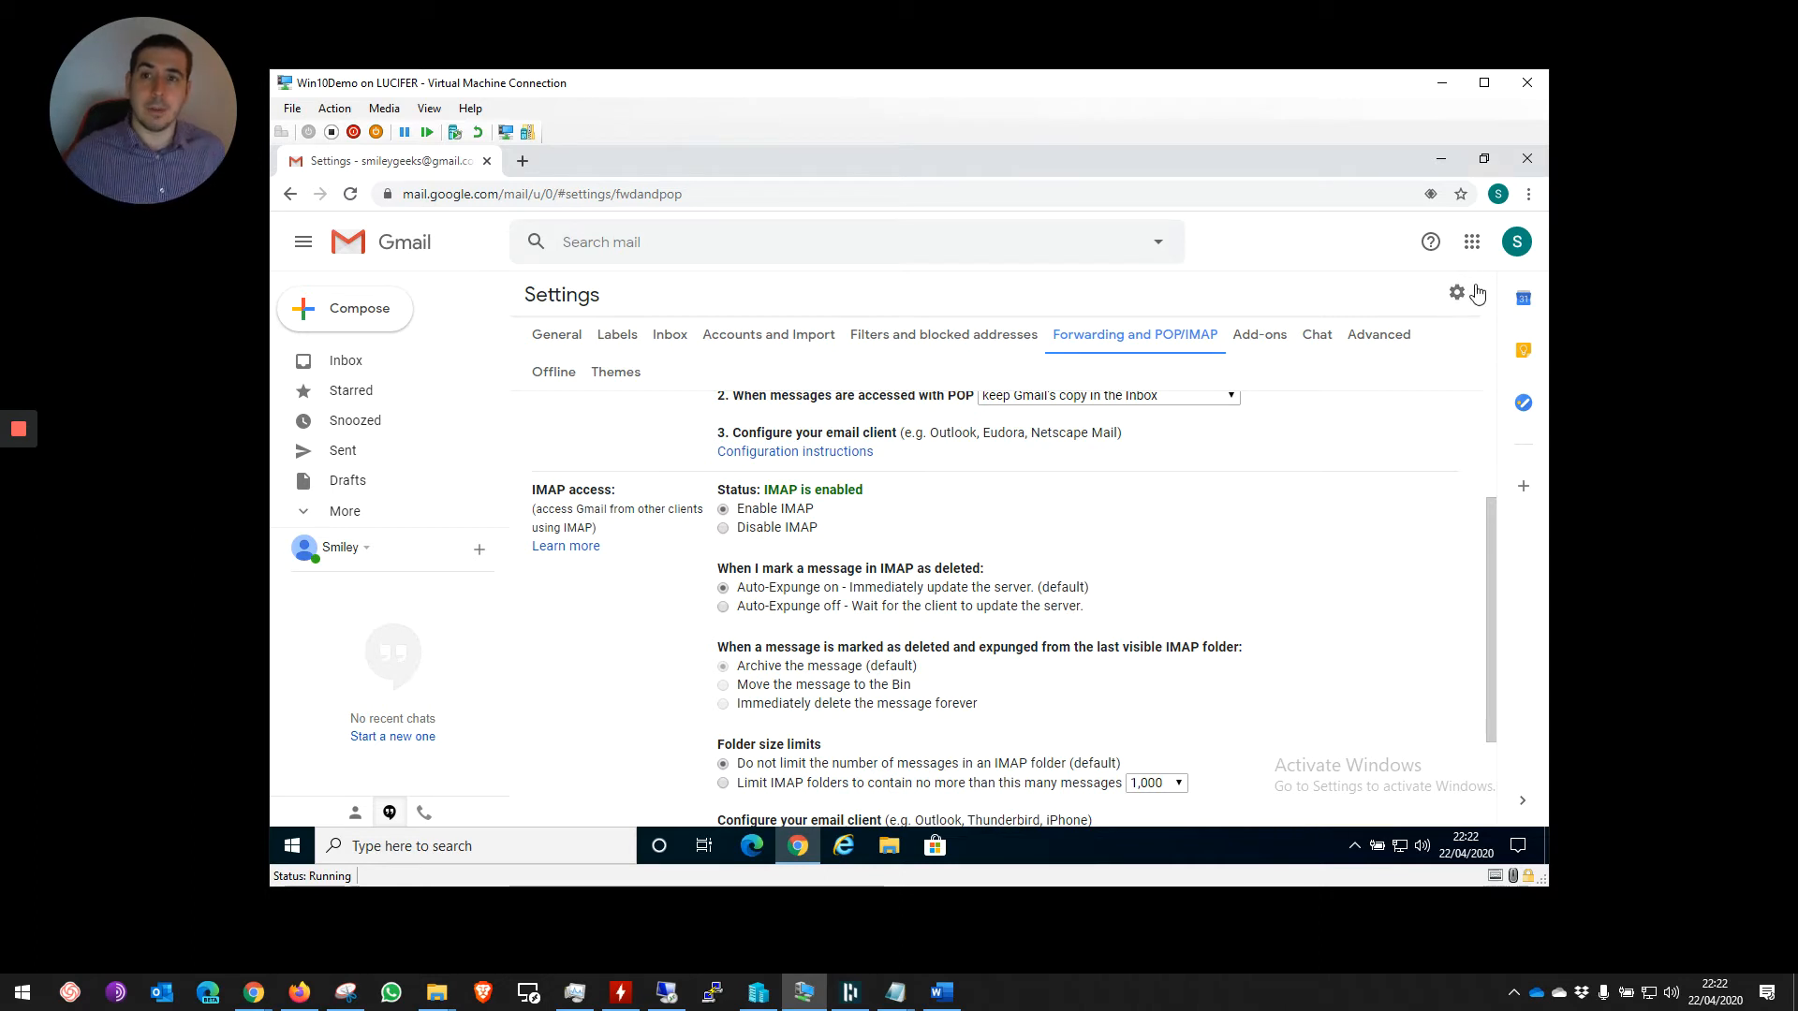
Go to the Google Account management page, search it for "less", and open the Less secure app access setting
click(1517, 244)
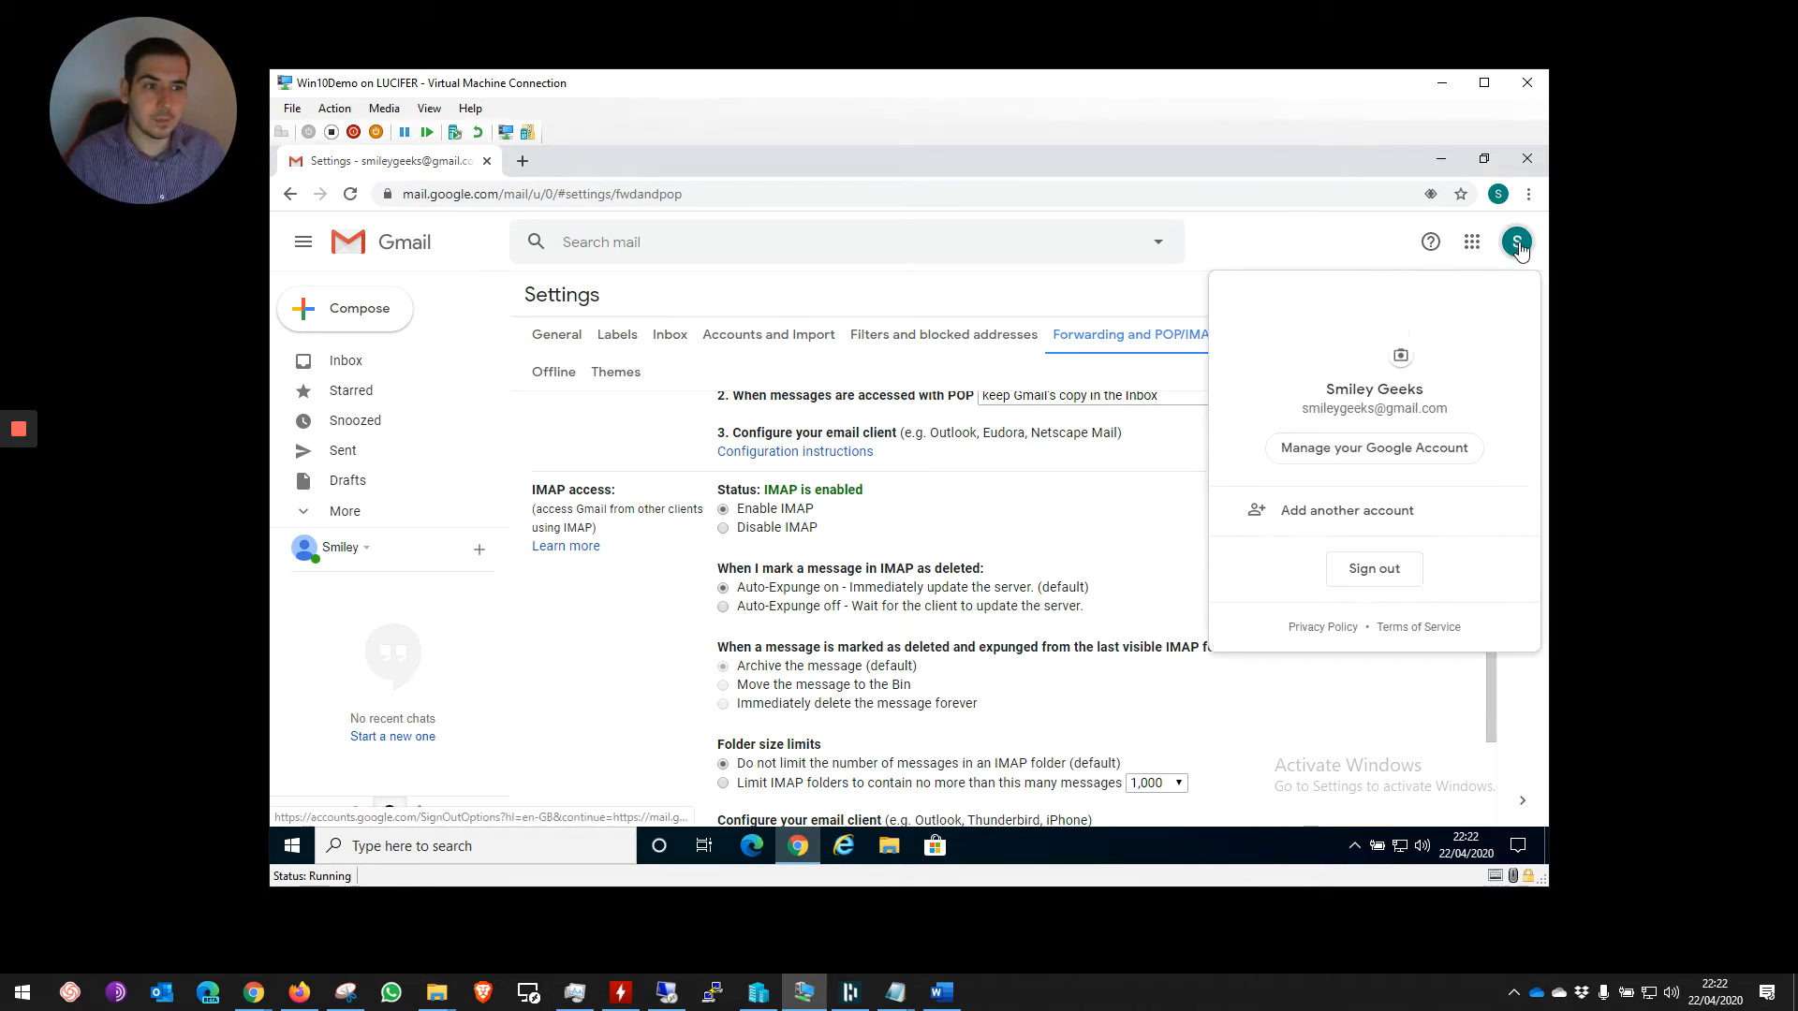
click(1344, 451)
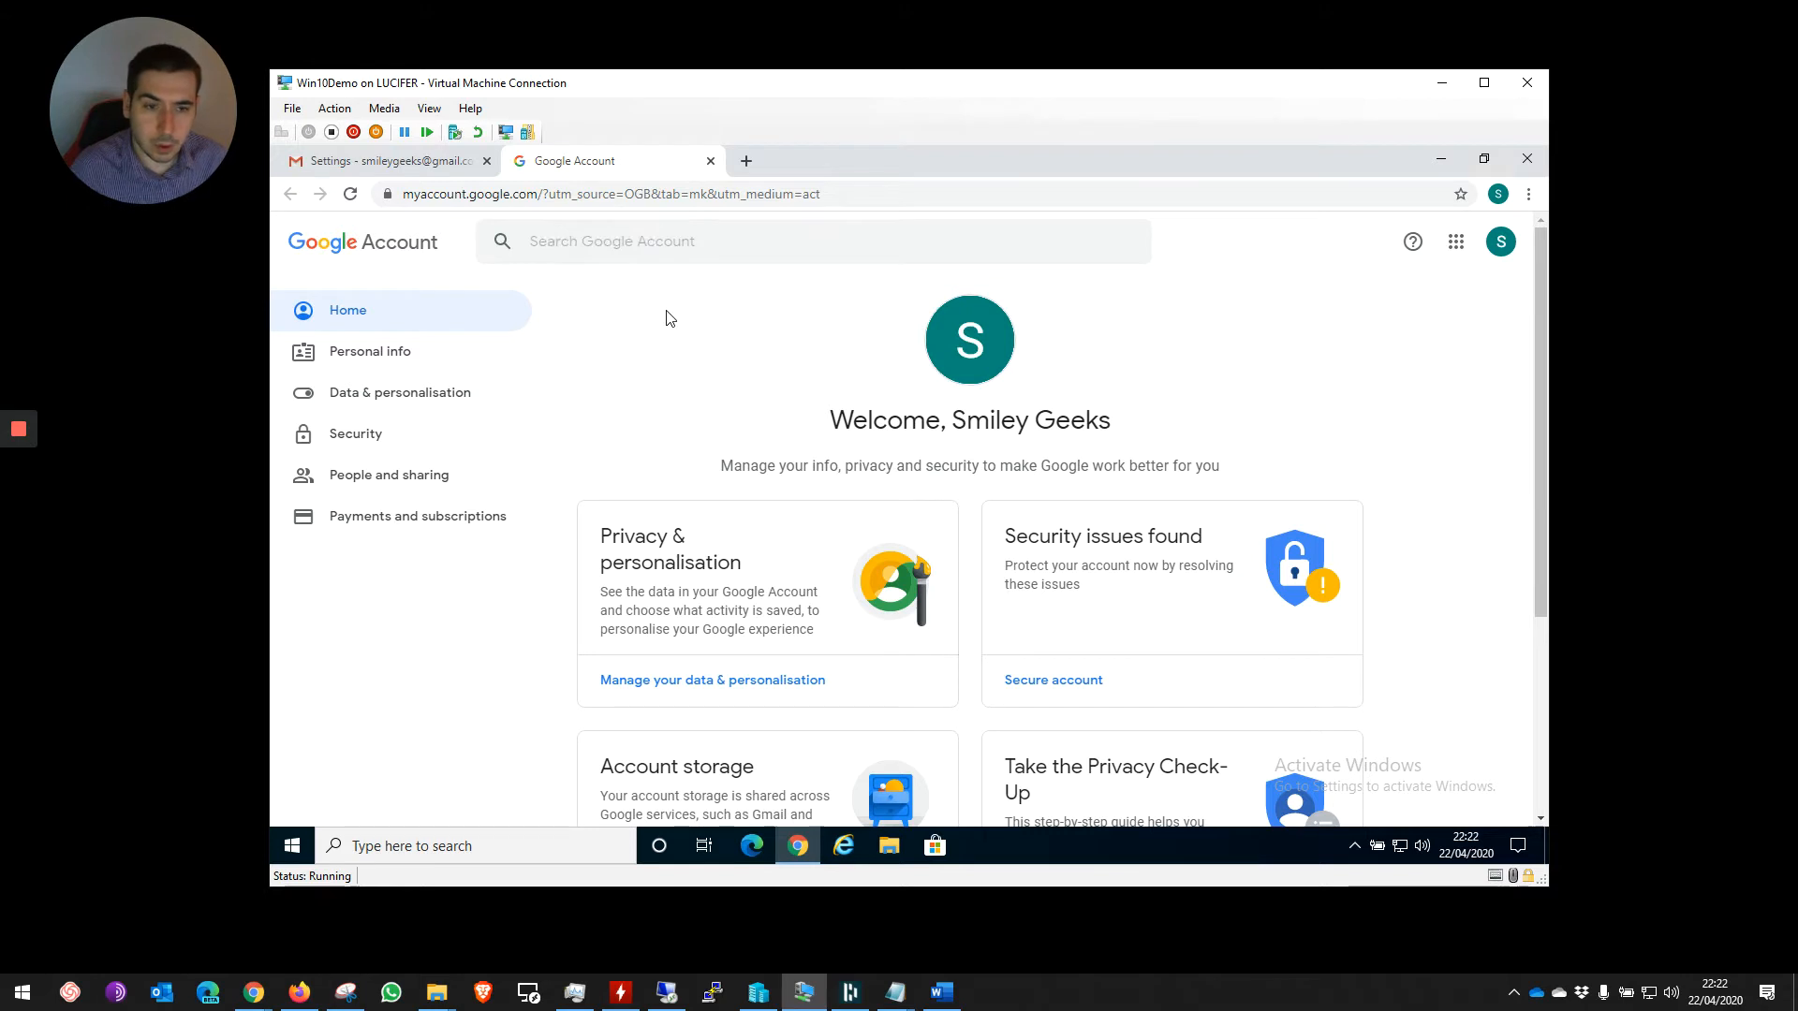
click(604, 249)
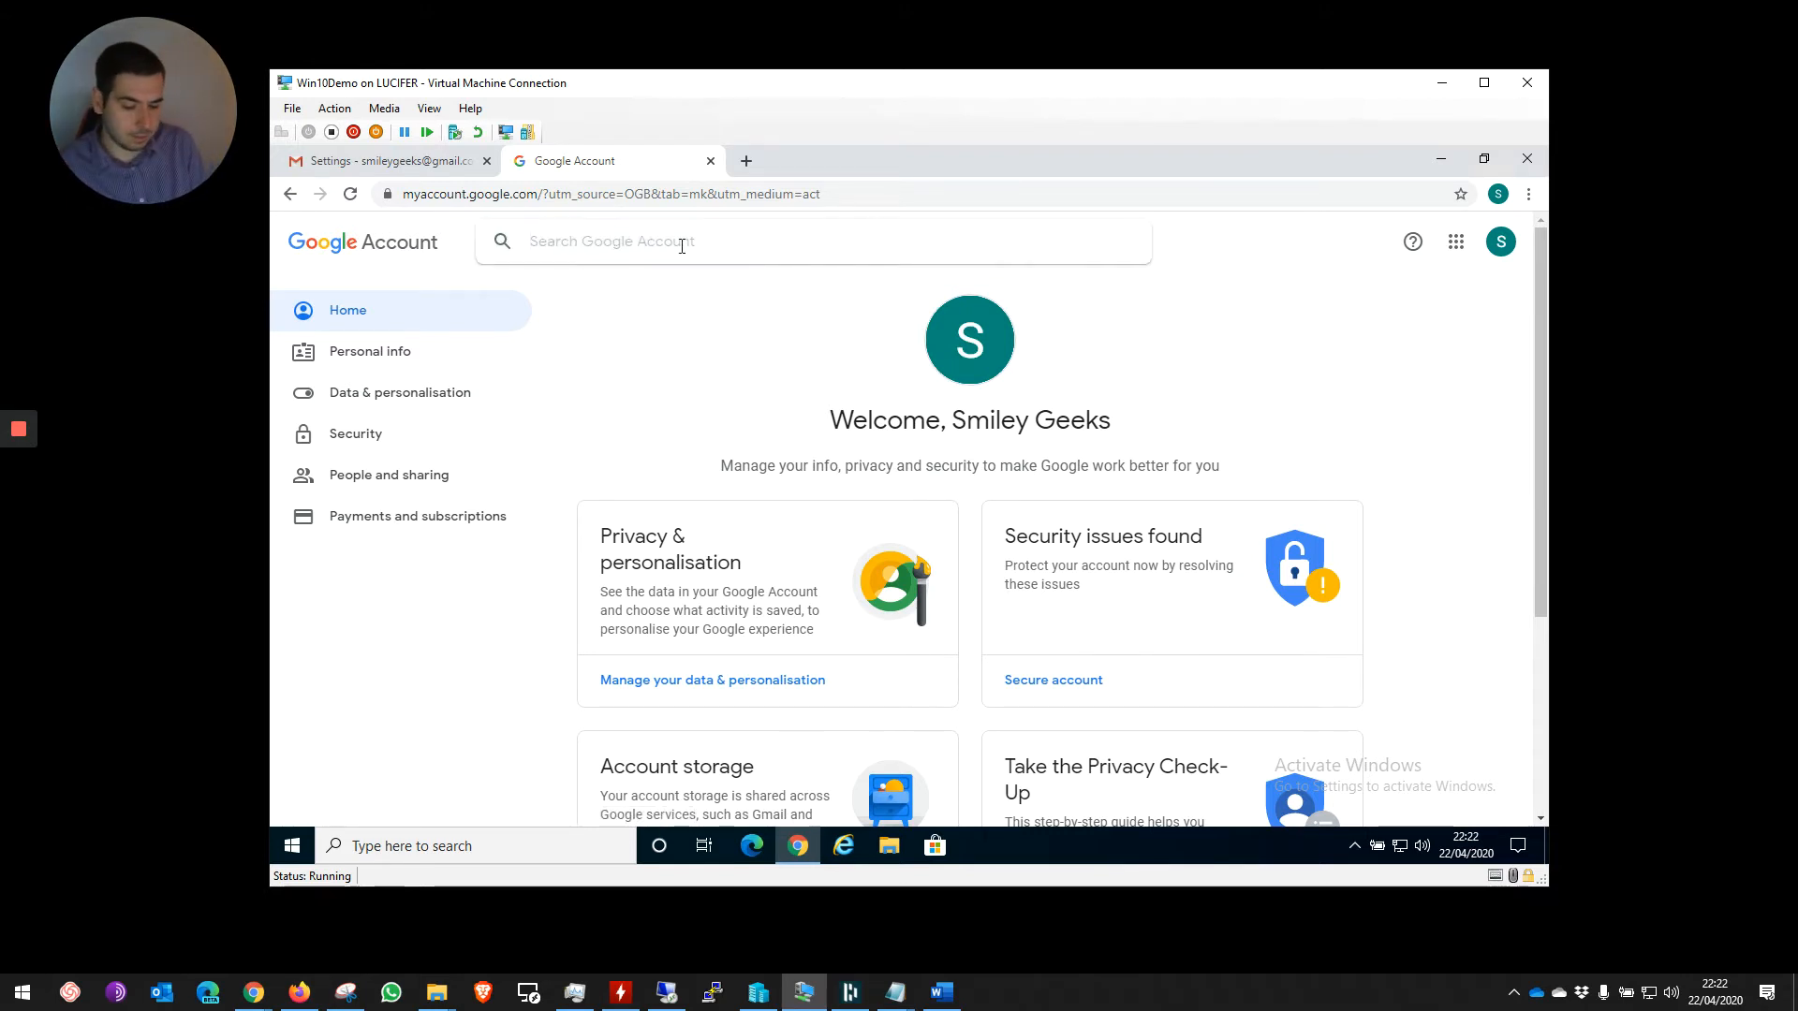
text(less)
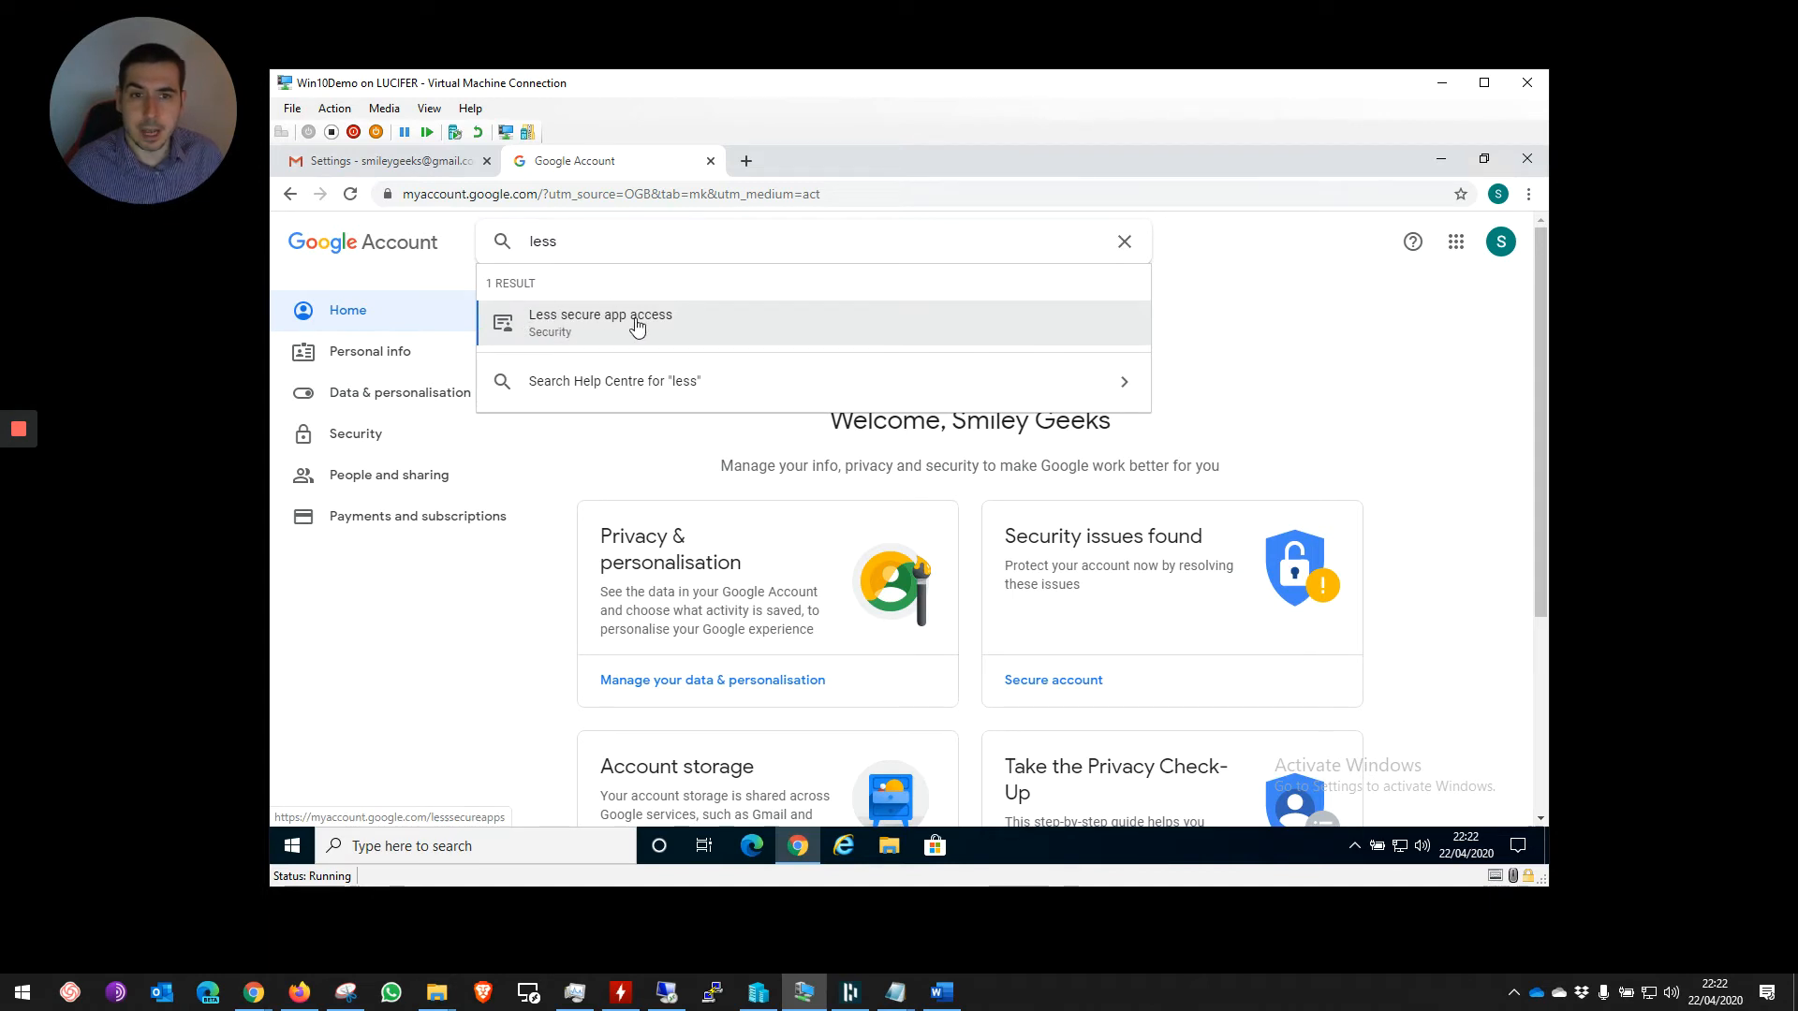
click(772, 338)
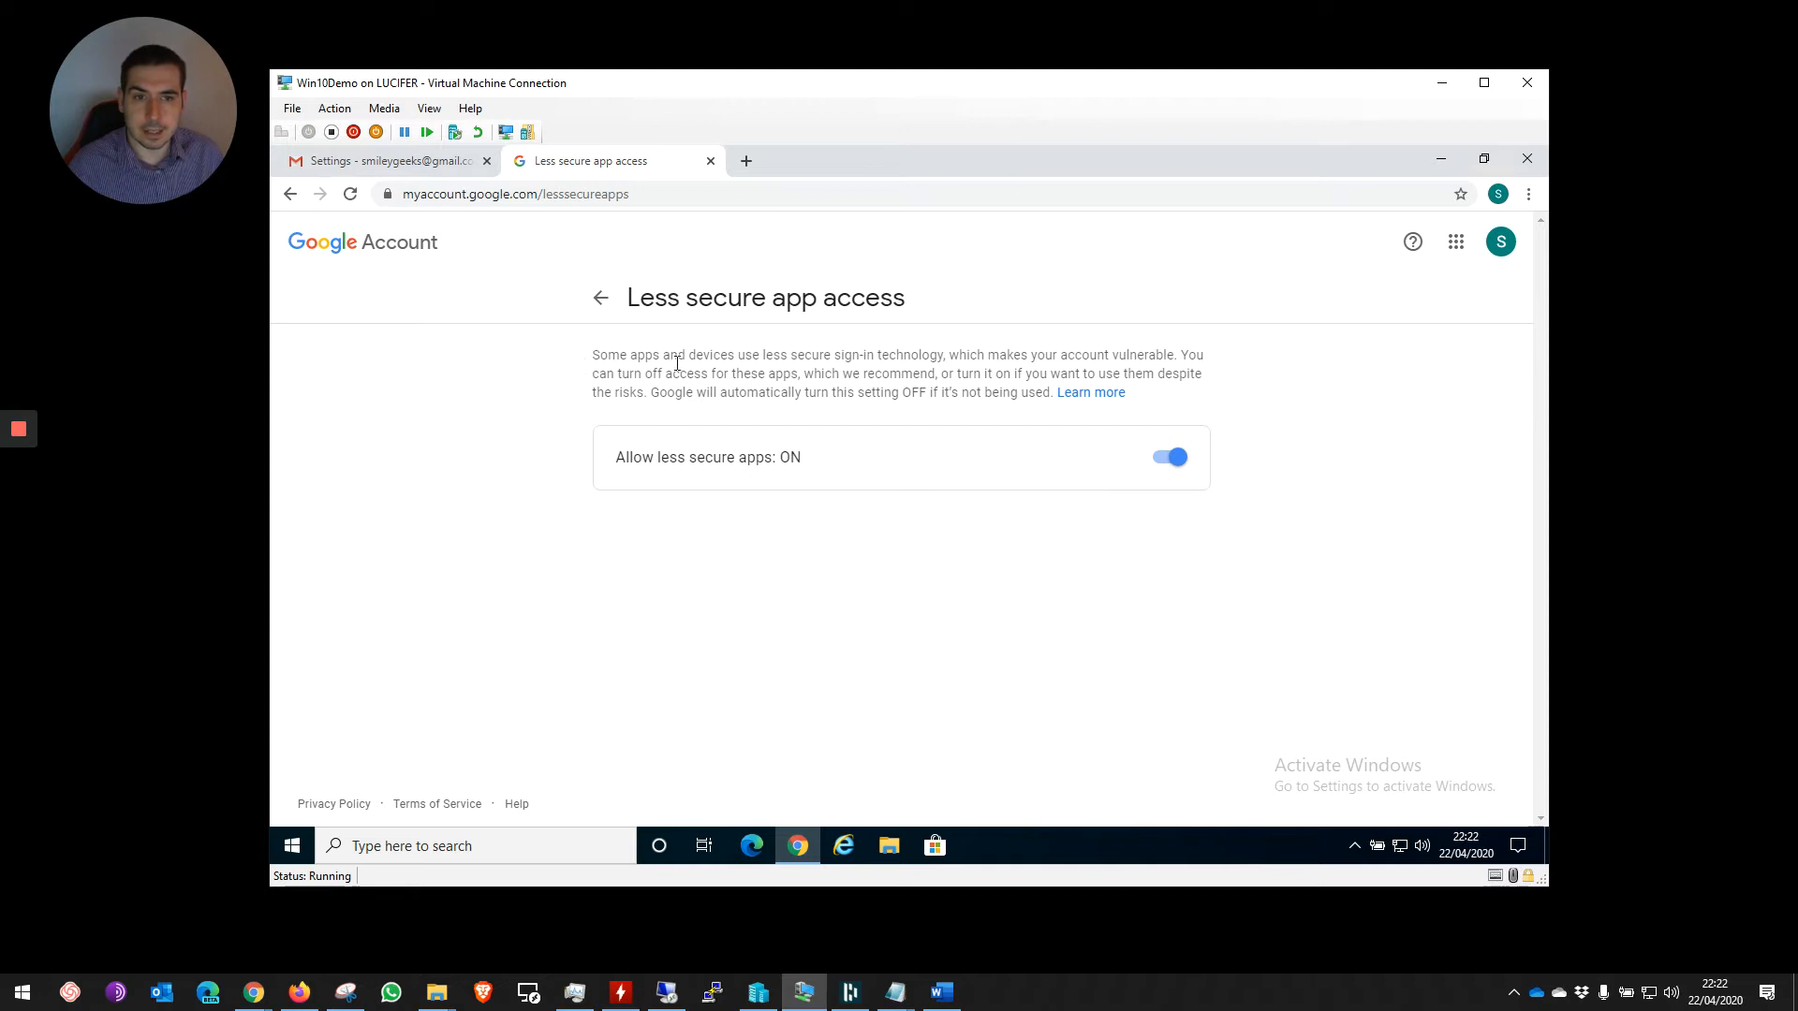
Review the less secure app access description and check whether less secure apps are allowed
drag(588, 354, 1228, 397)
click(1077, 589)
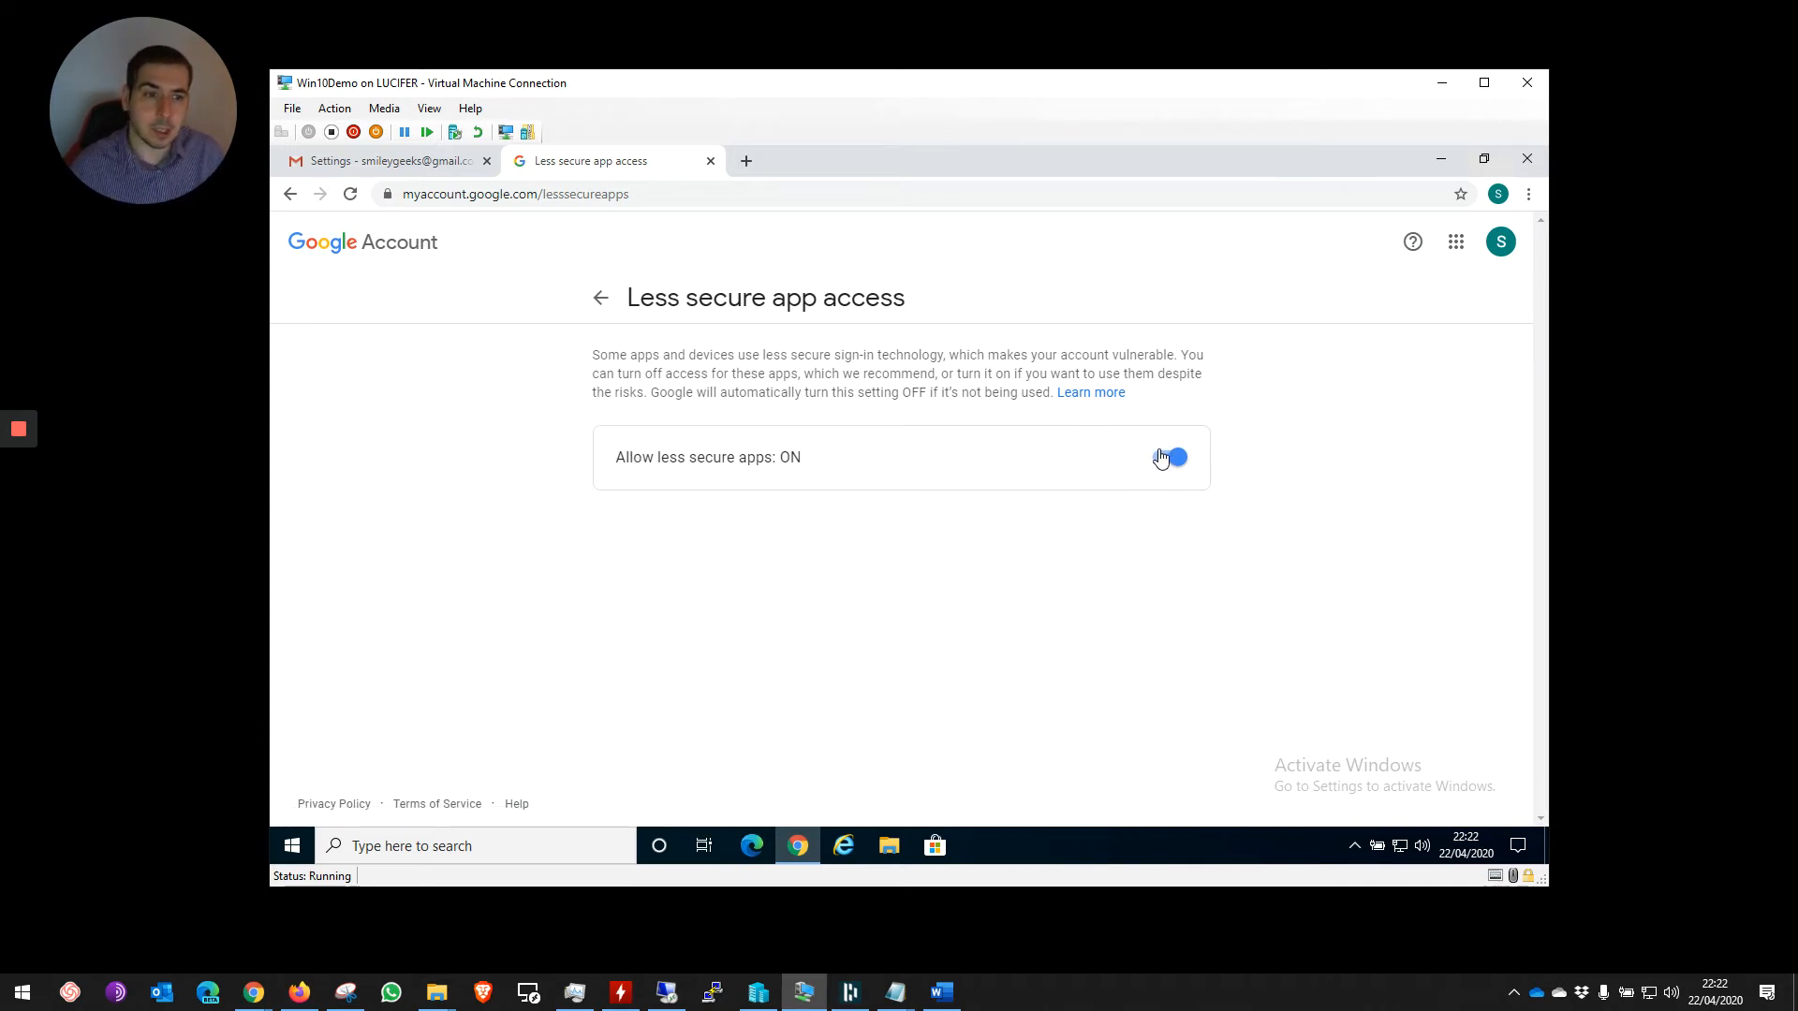
drag(803, 459, 677, 458)
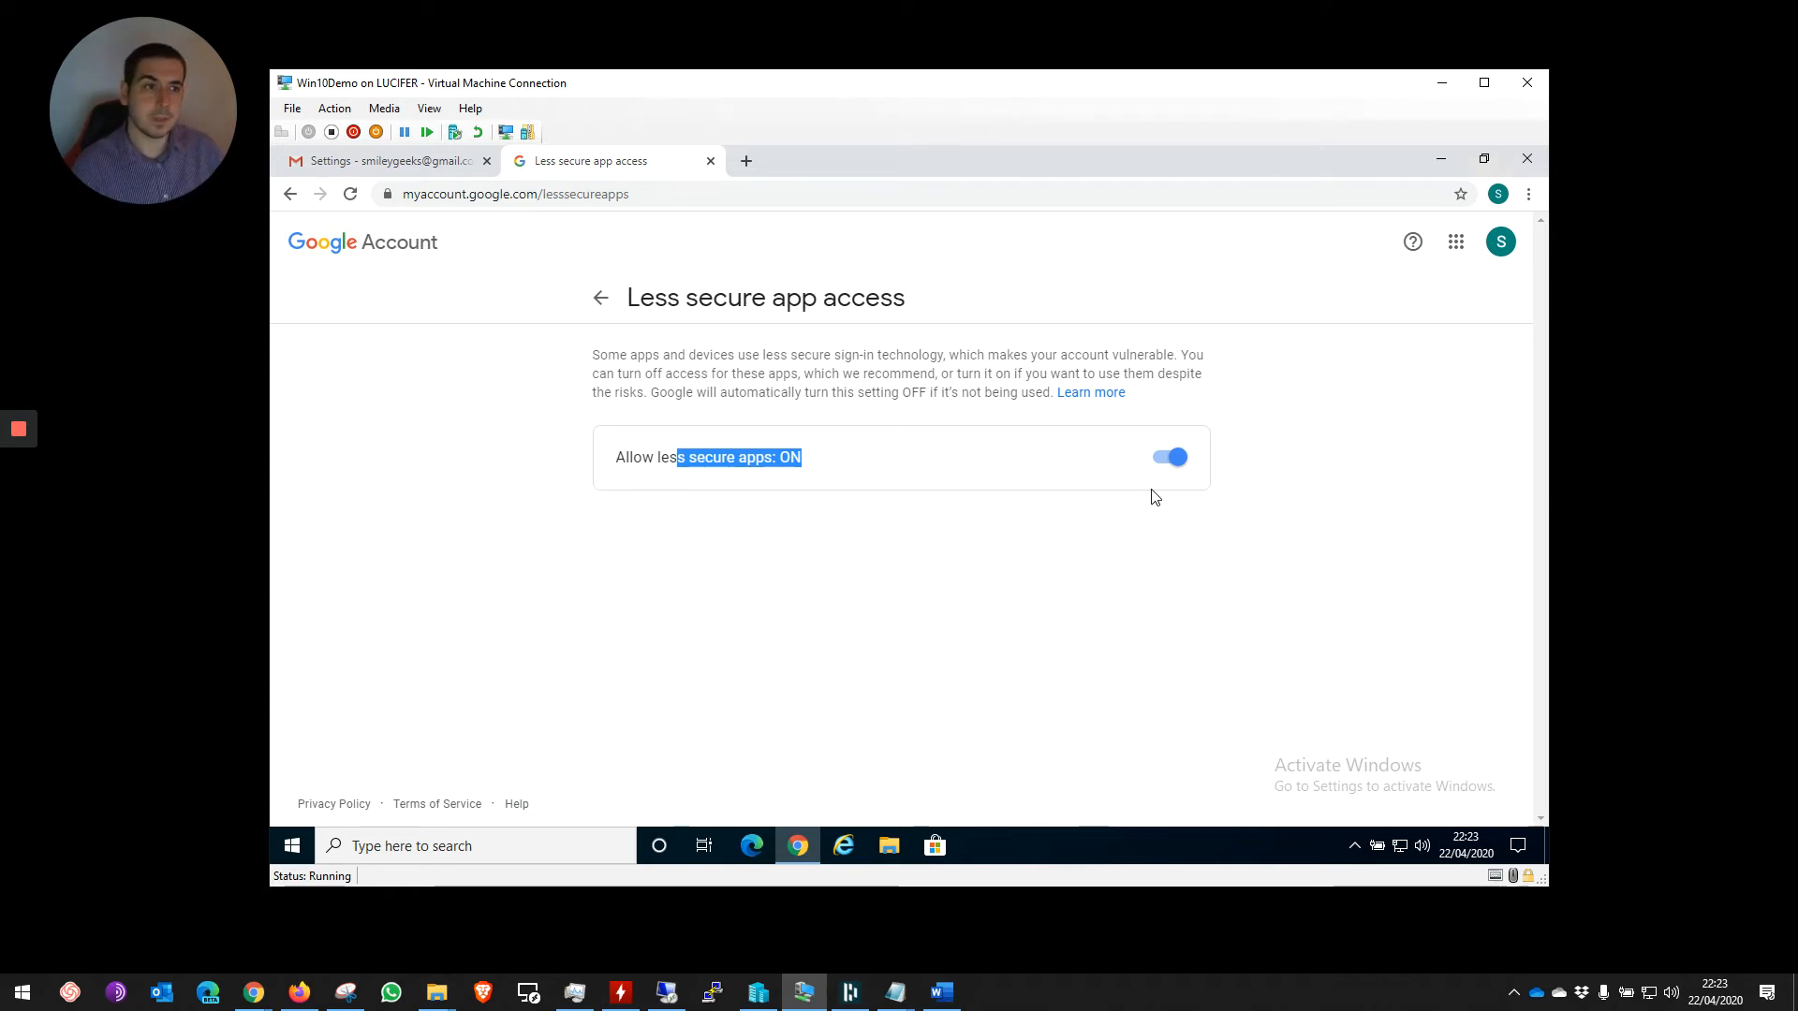
Minimise the browser, launch Outlook, and dismiss the simplified ribbon notice
click(1451, 159)
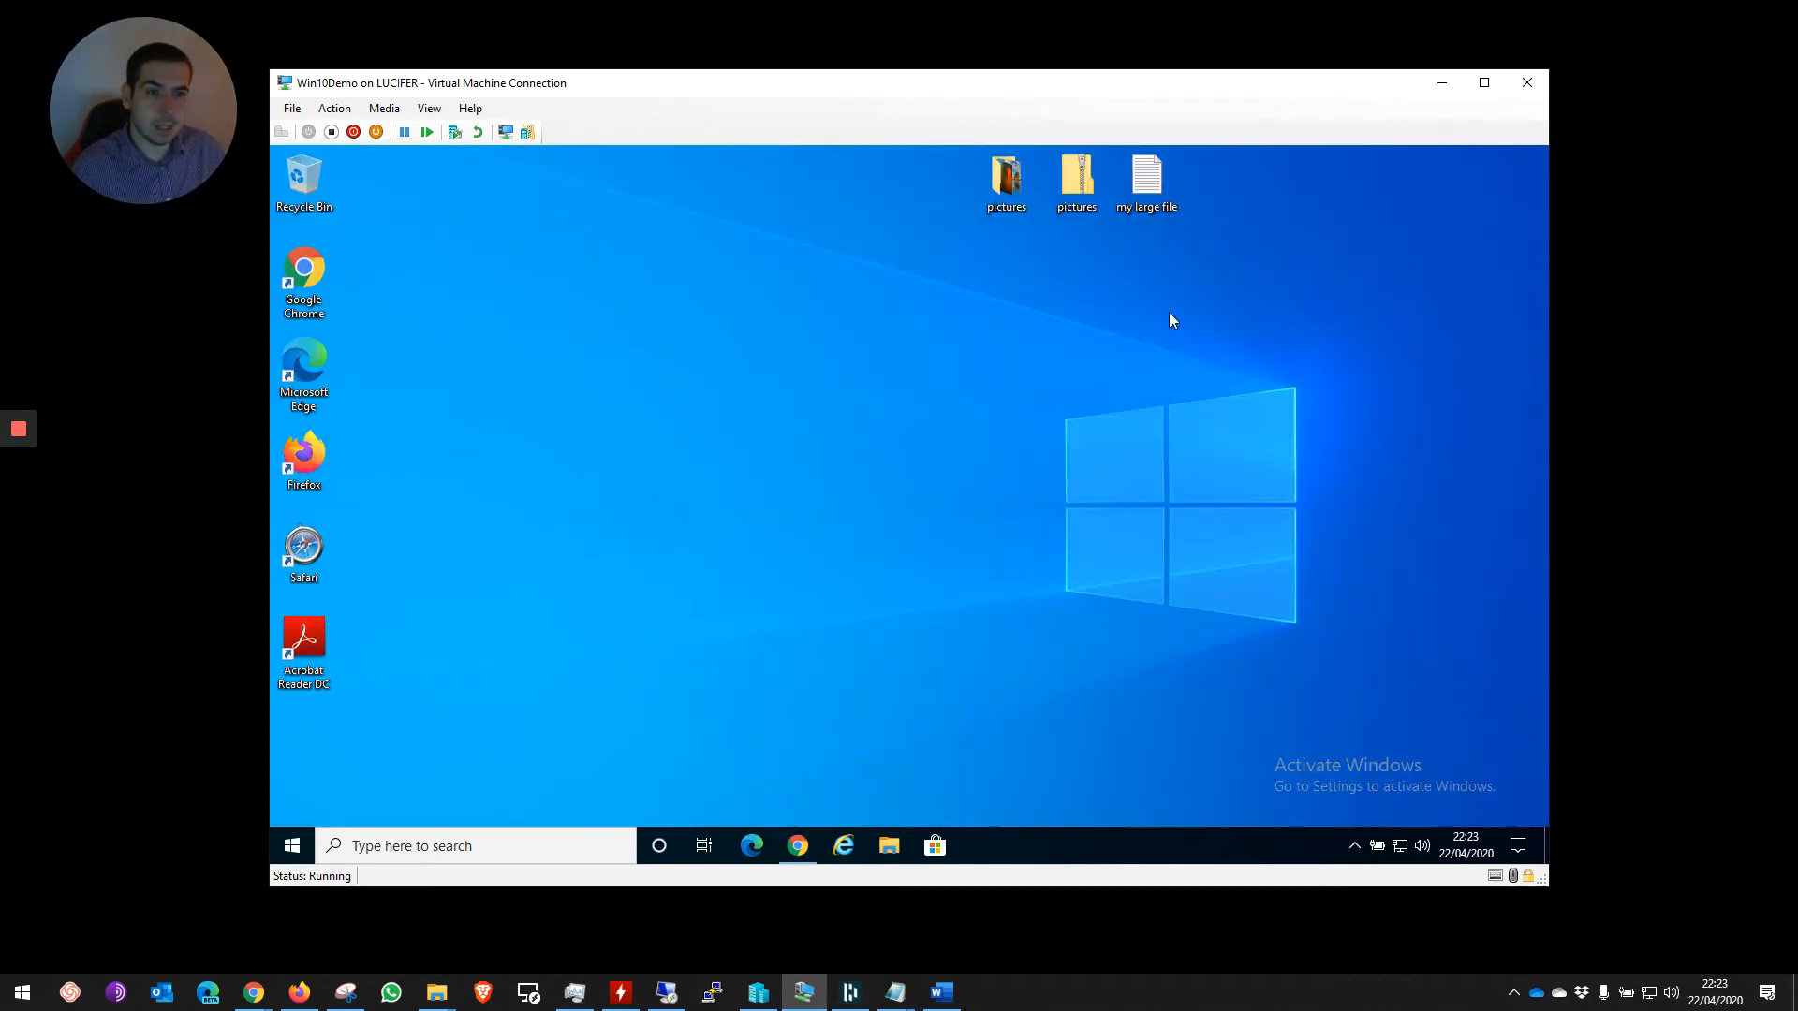
click(302, 841)
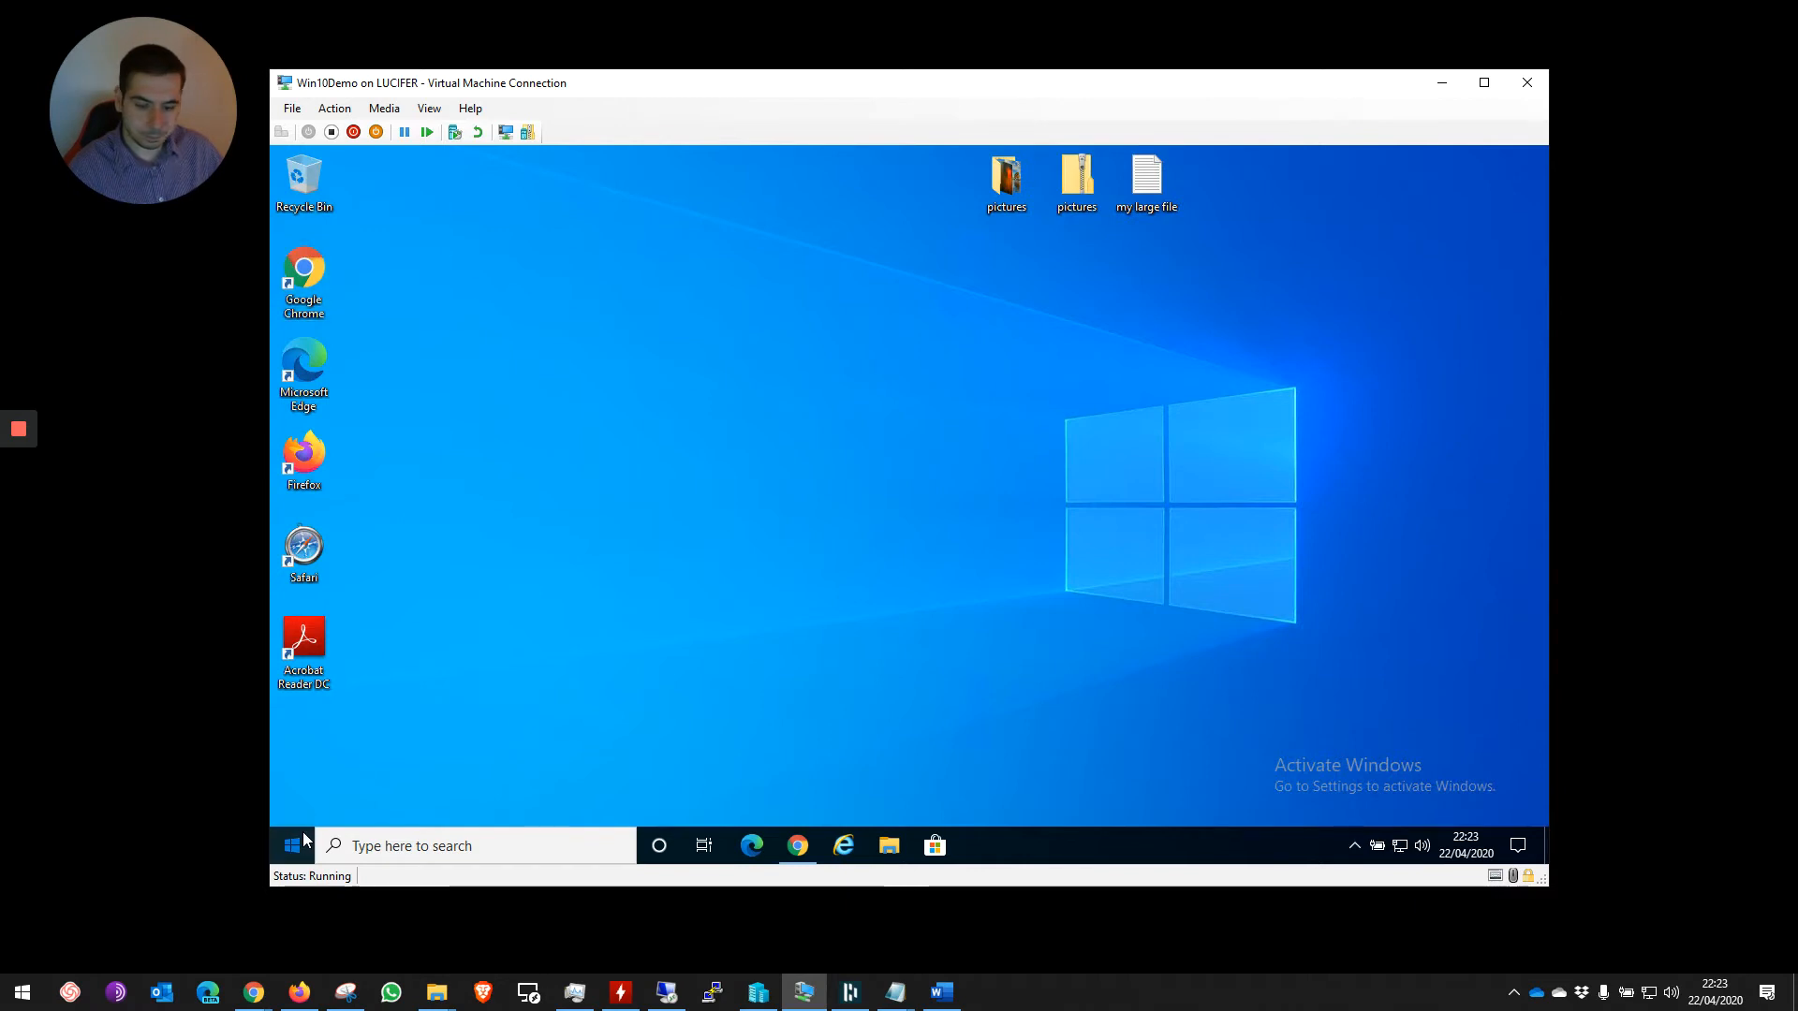
text(pu)
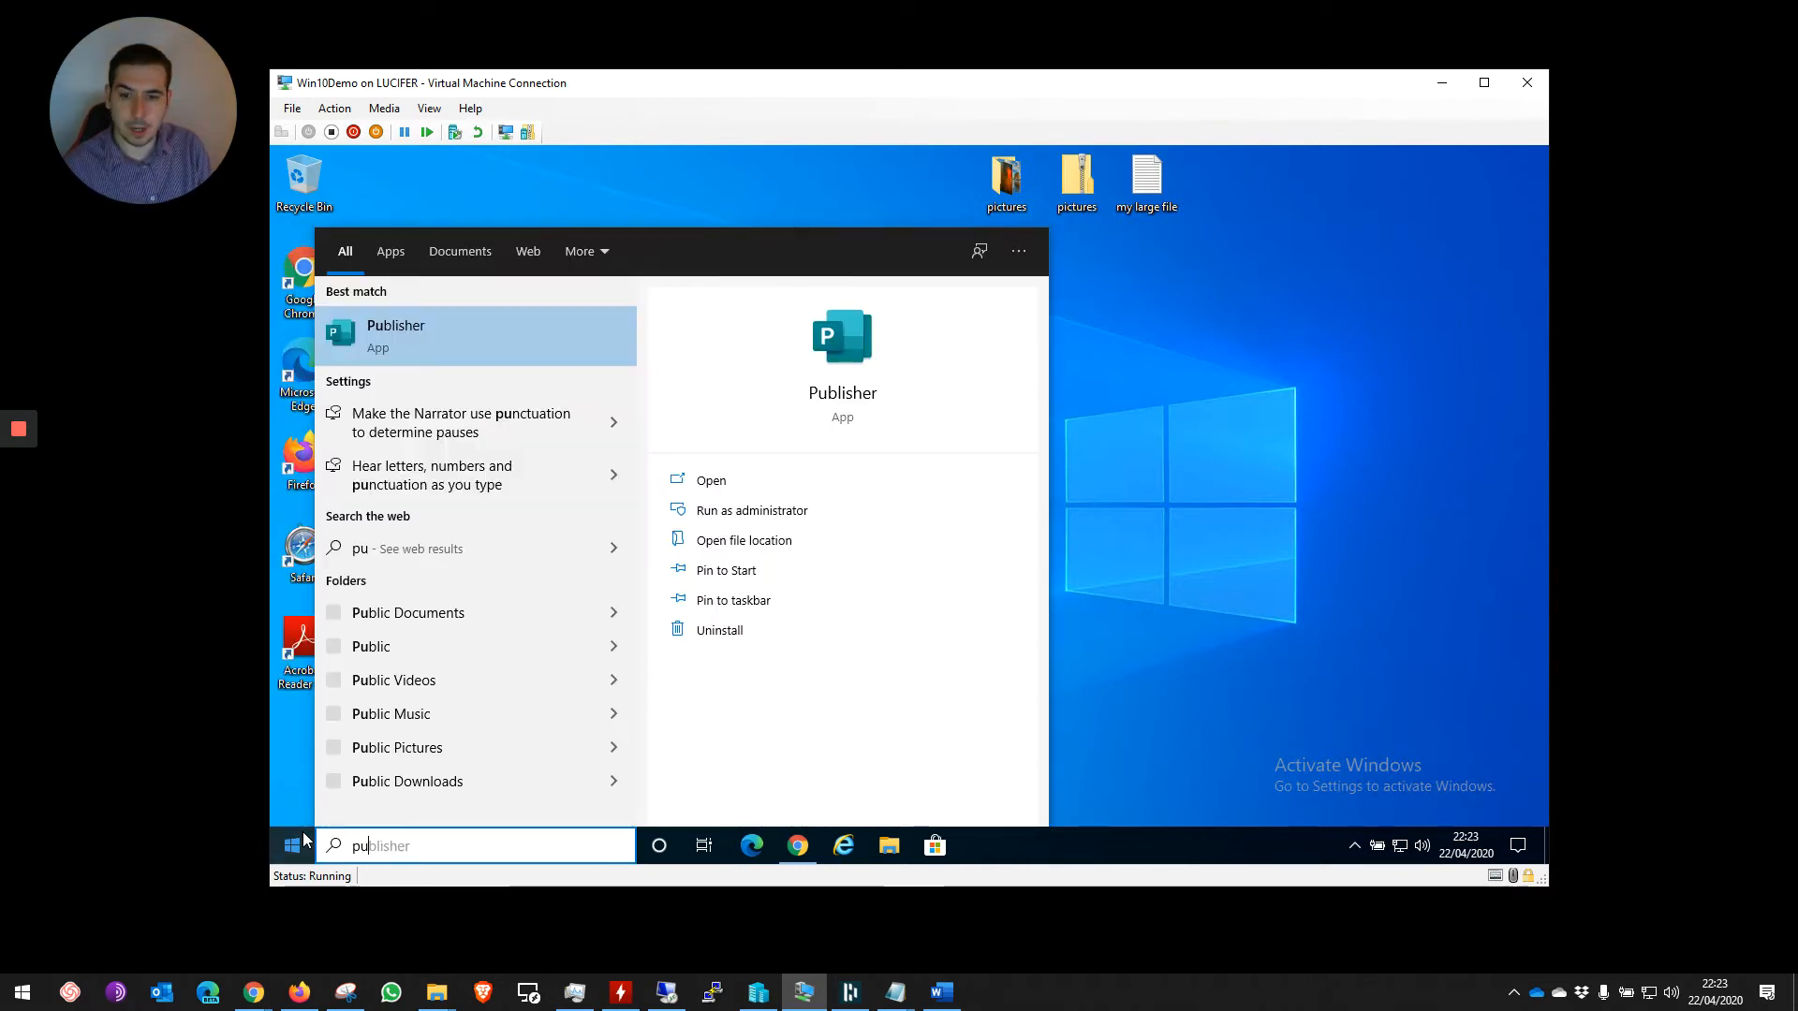
key(BackSpace)
key(BackSpace)
text(out)
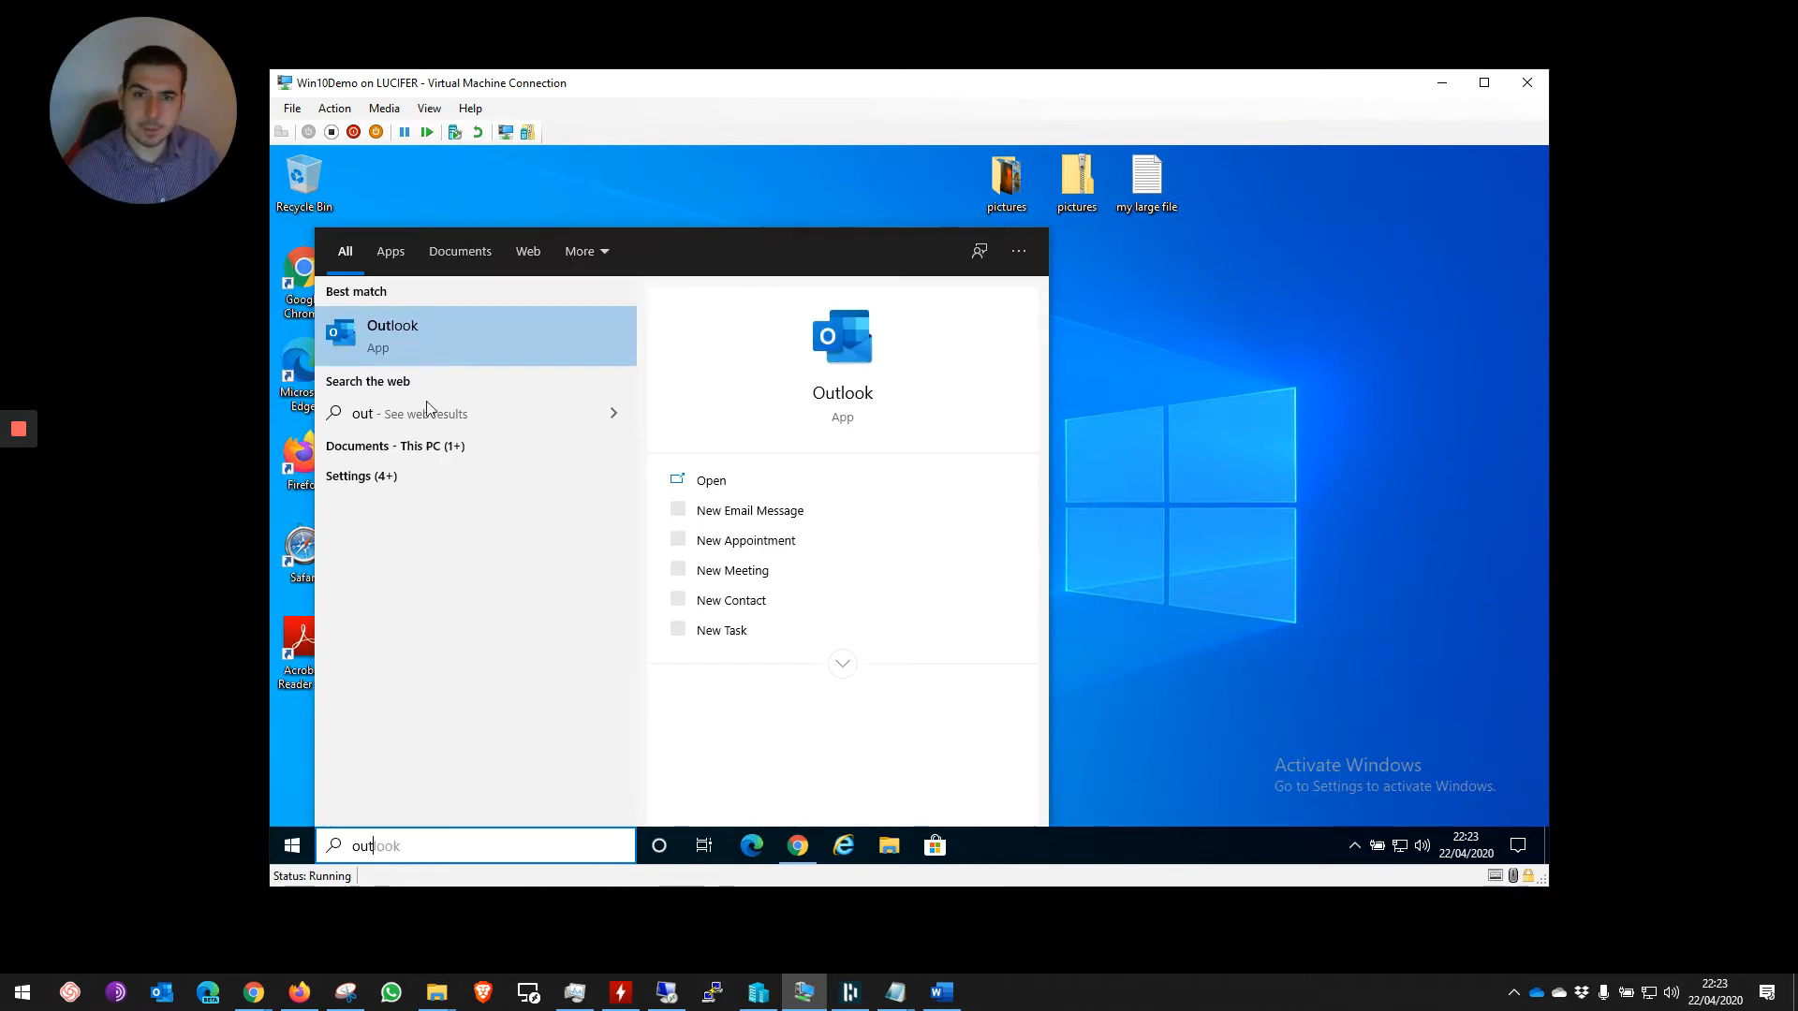
click(713, 481)
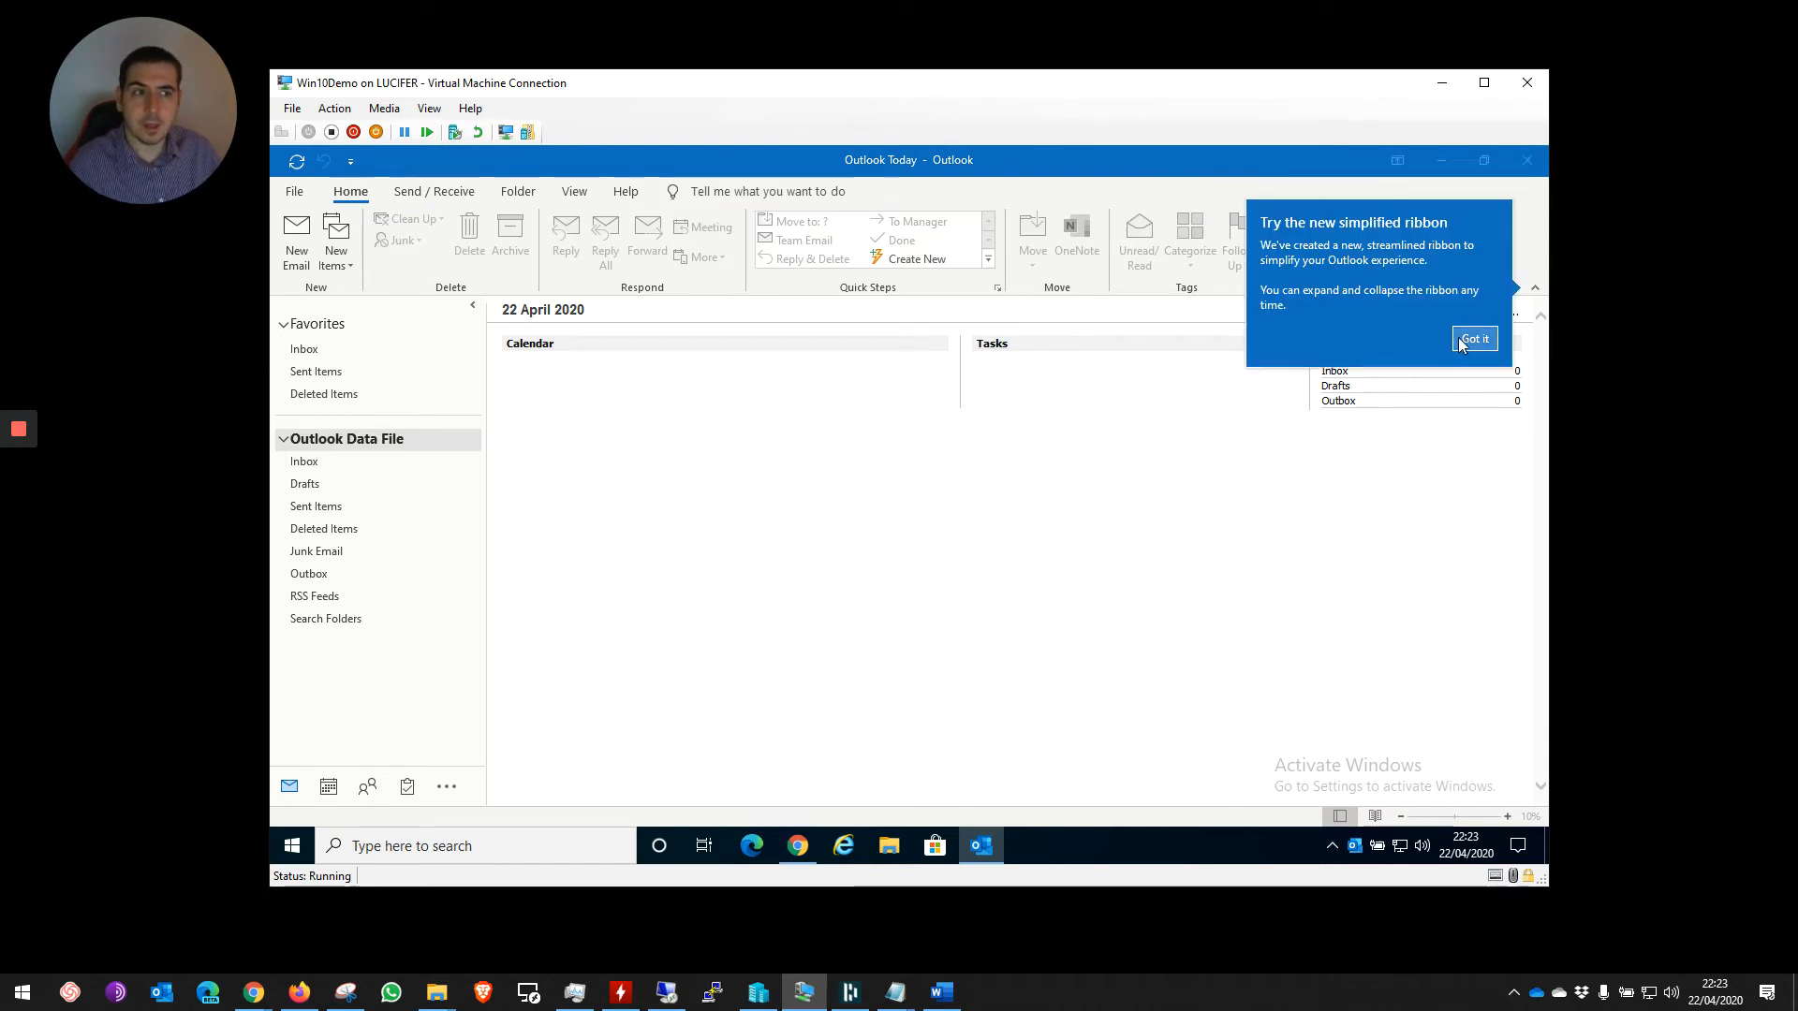
click(1474, 338)
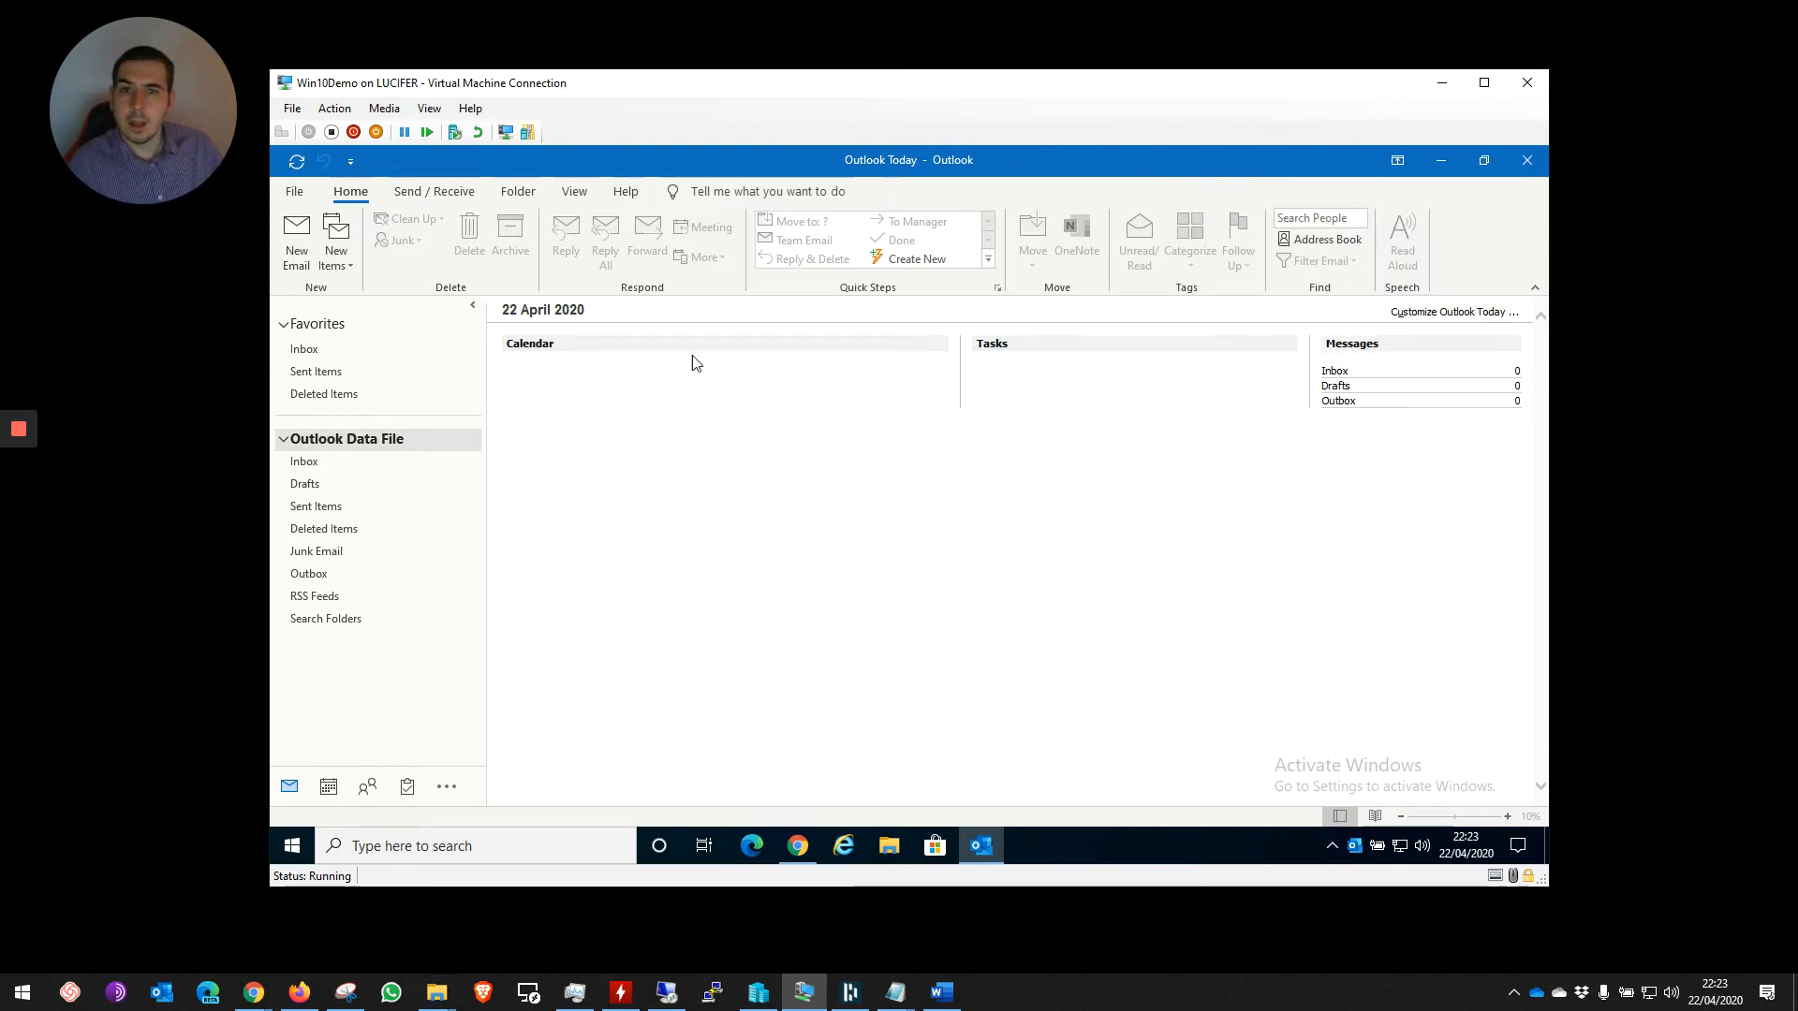
click(299, 194)
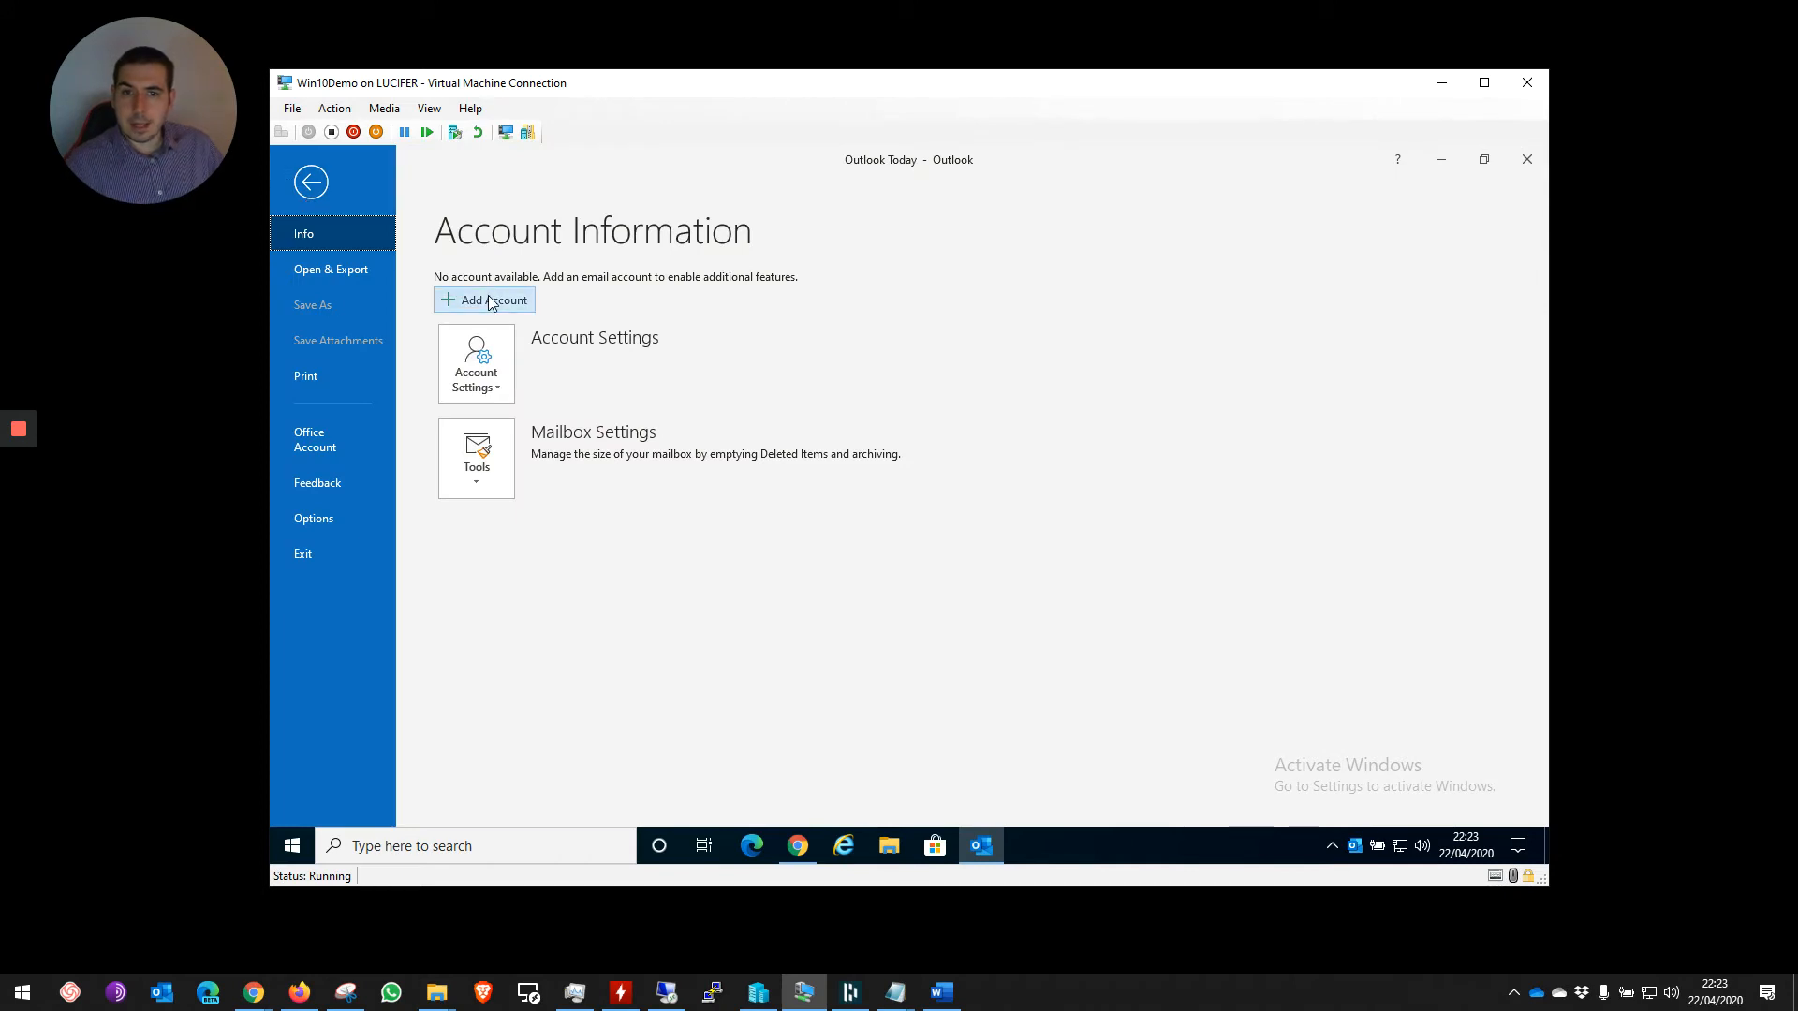
click(1527, 159)
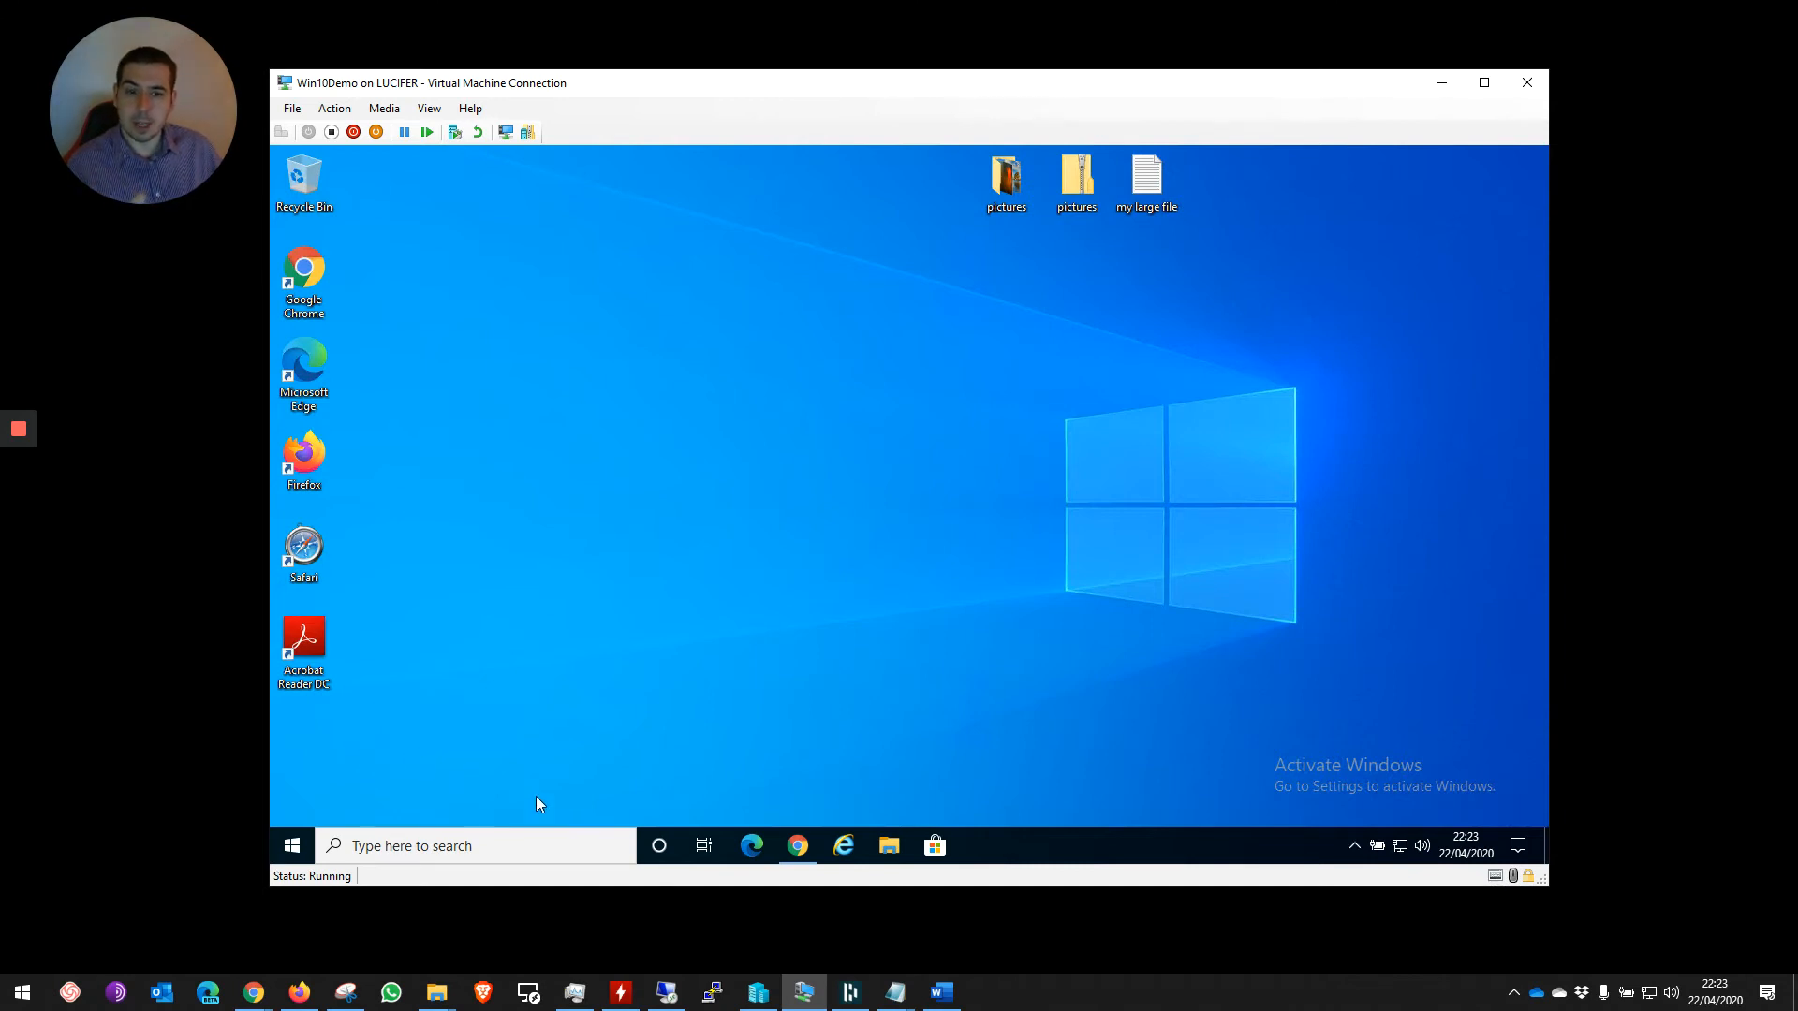
click(290, 845)
text(out)
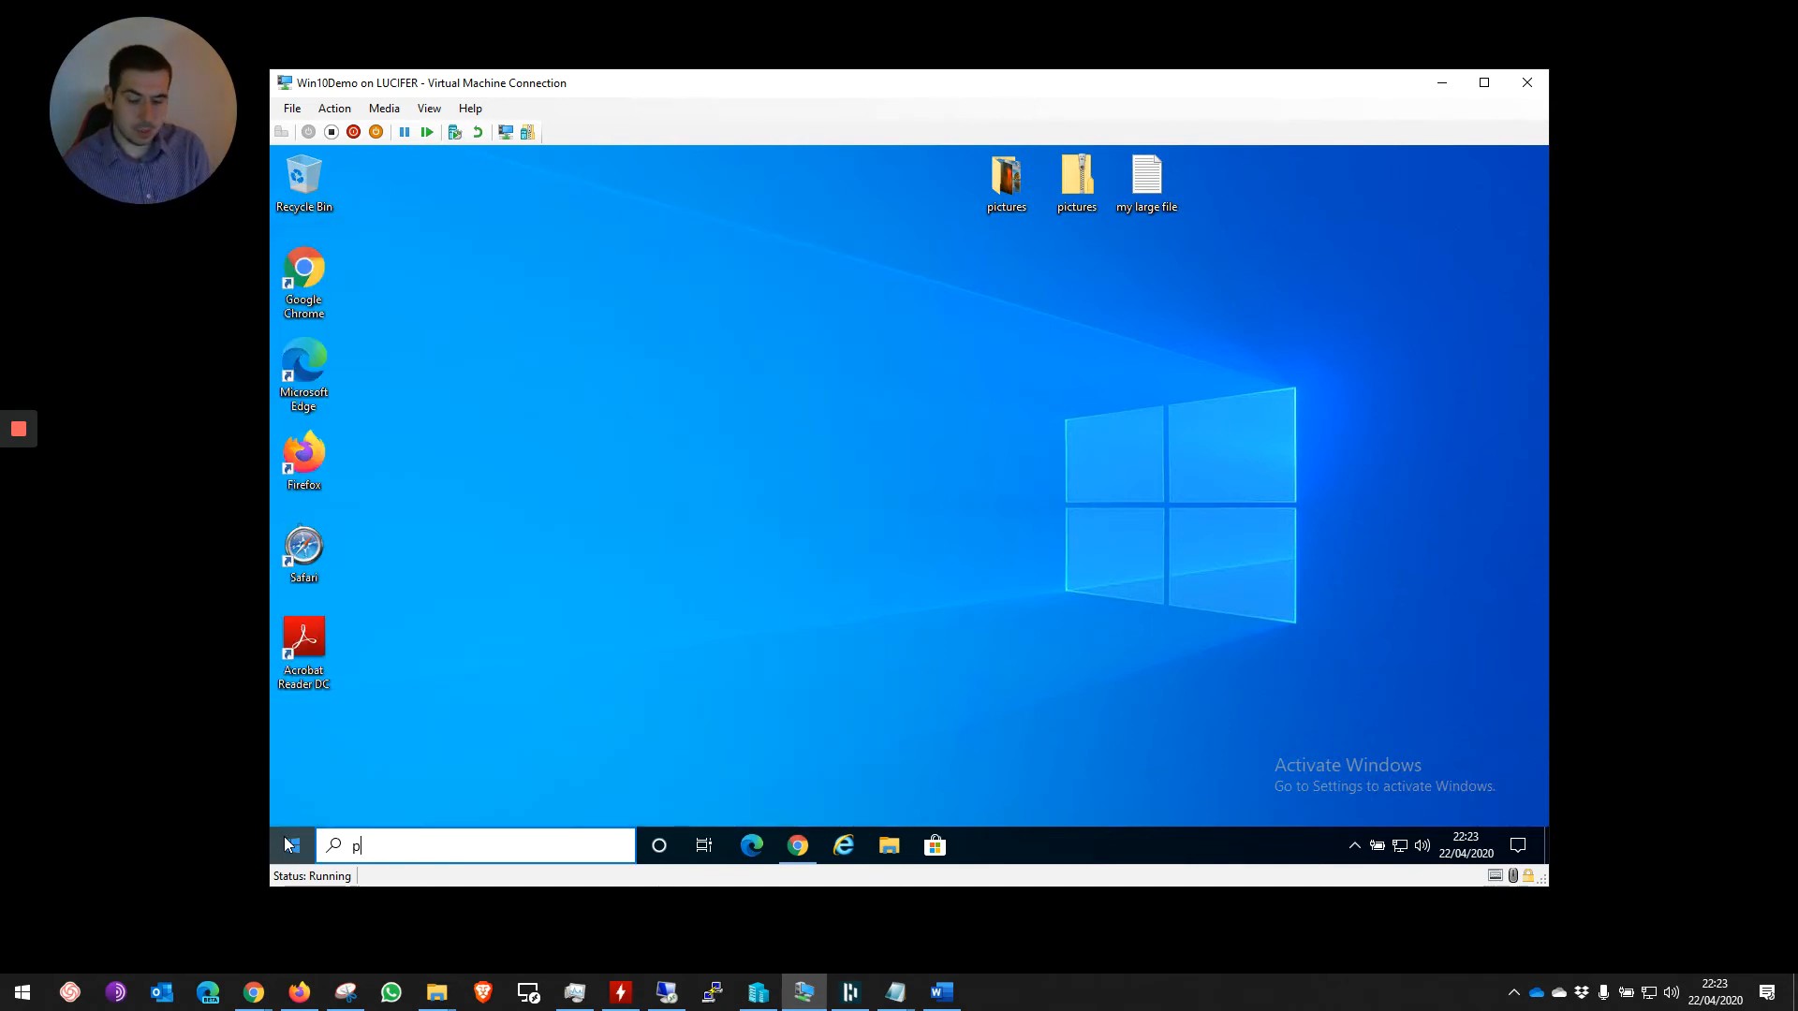
key(Return)
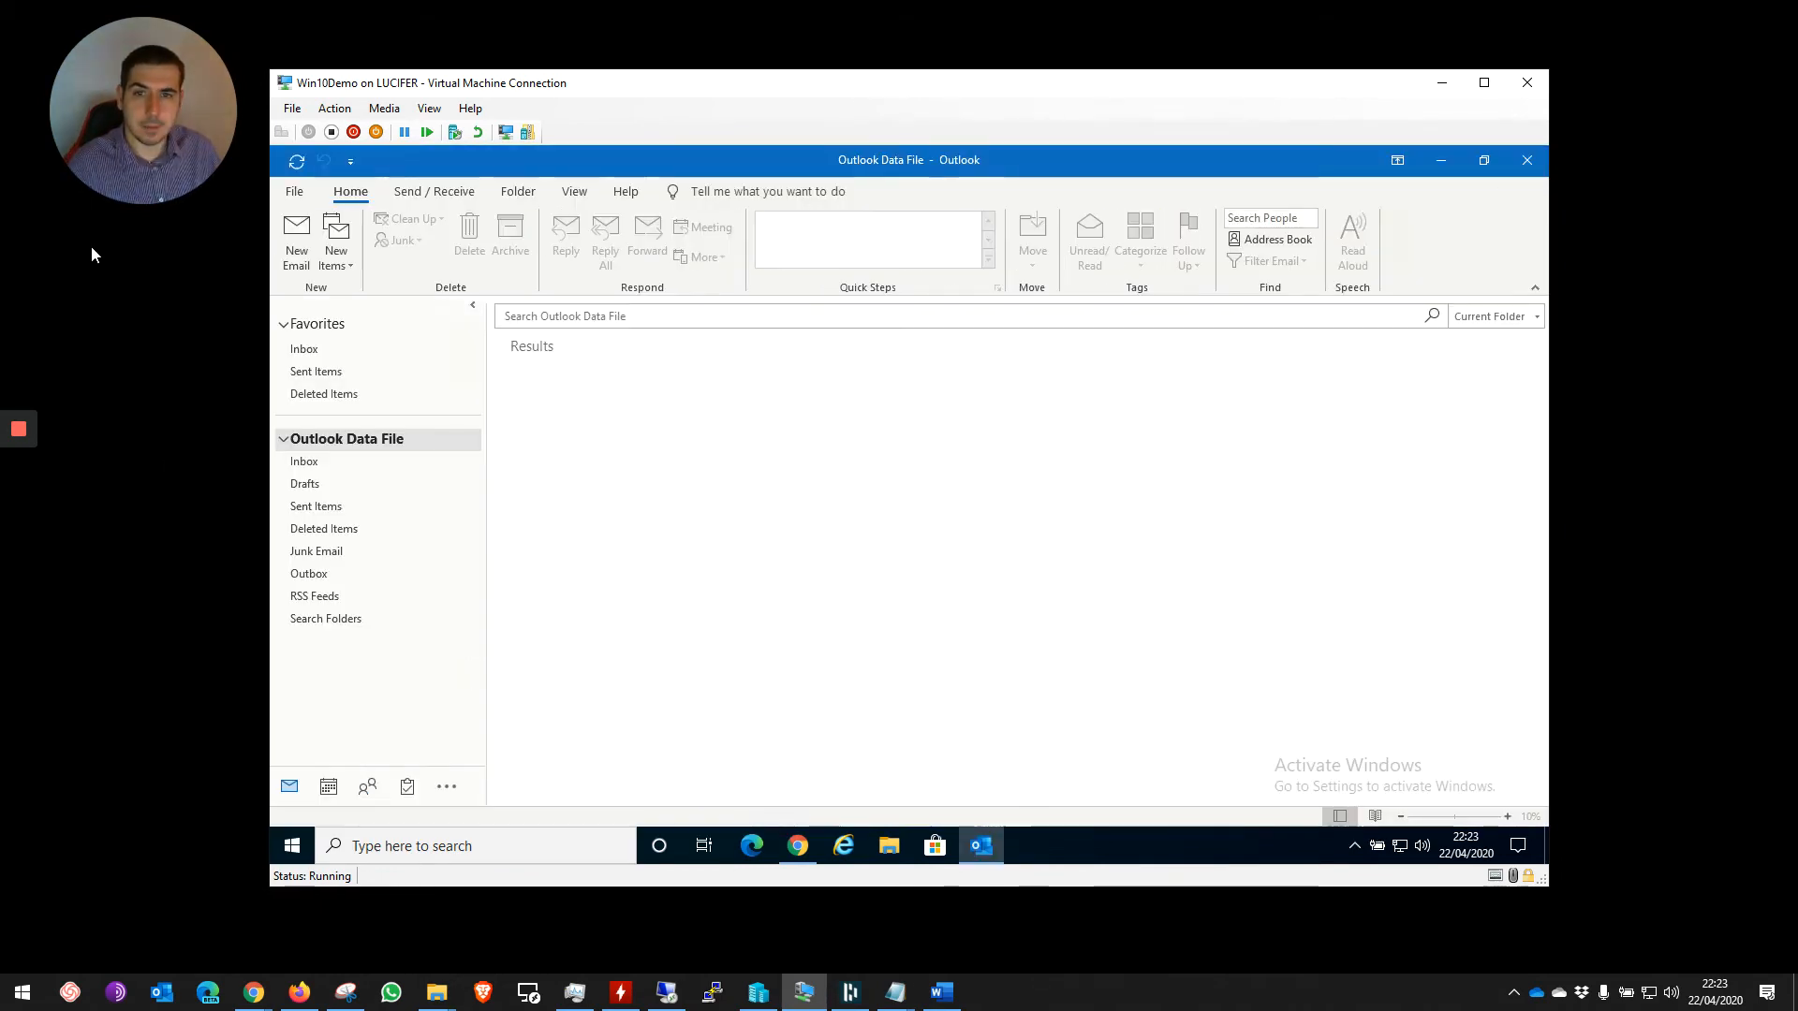
Start adding an email account in Outlook, enter the Gmail address, and connect
click(295, 199)
click(450, 303)
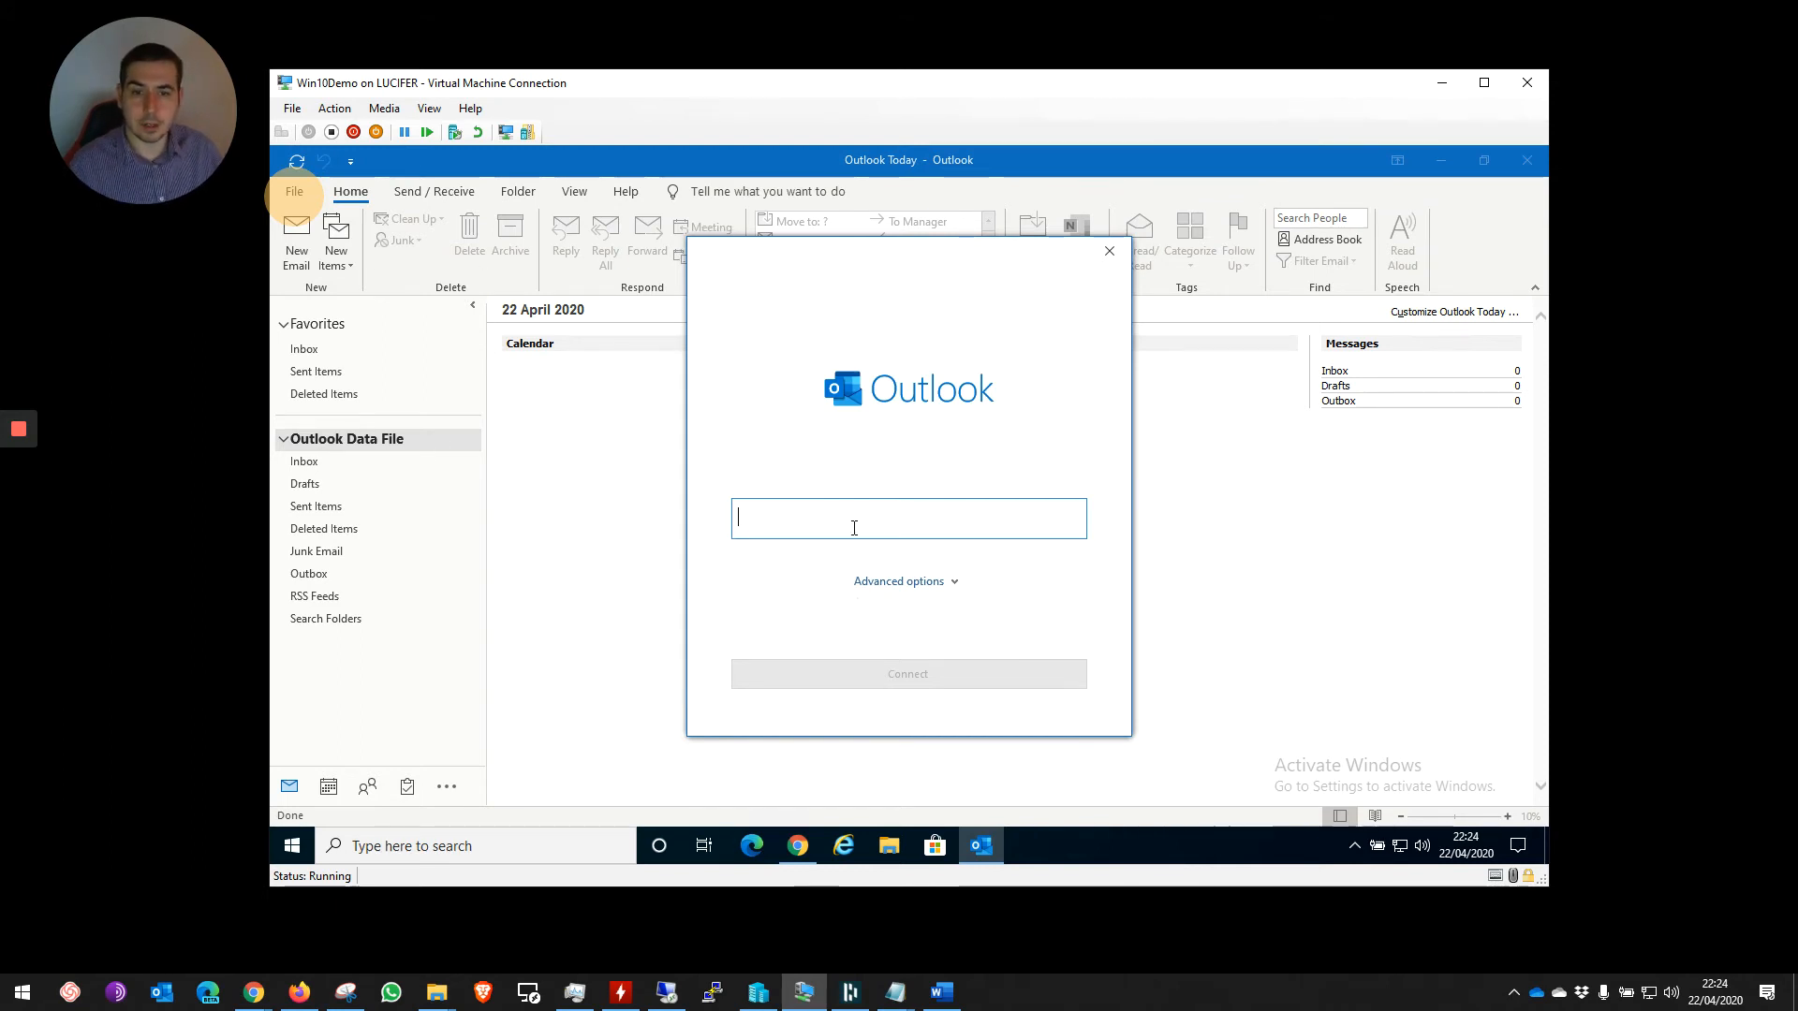
click(941, 988)
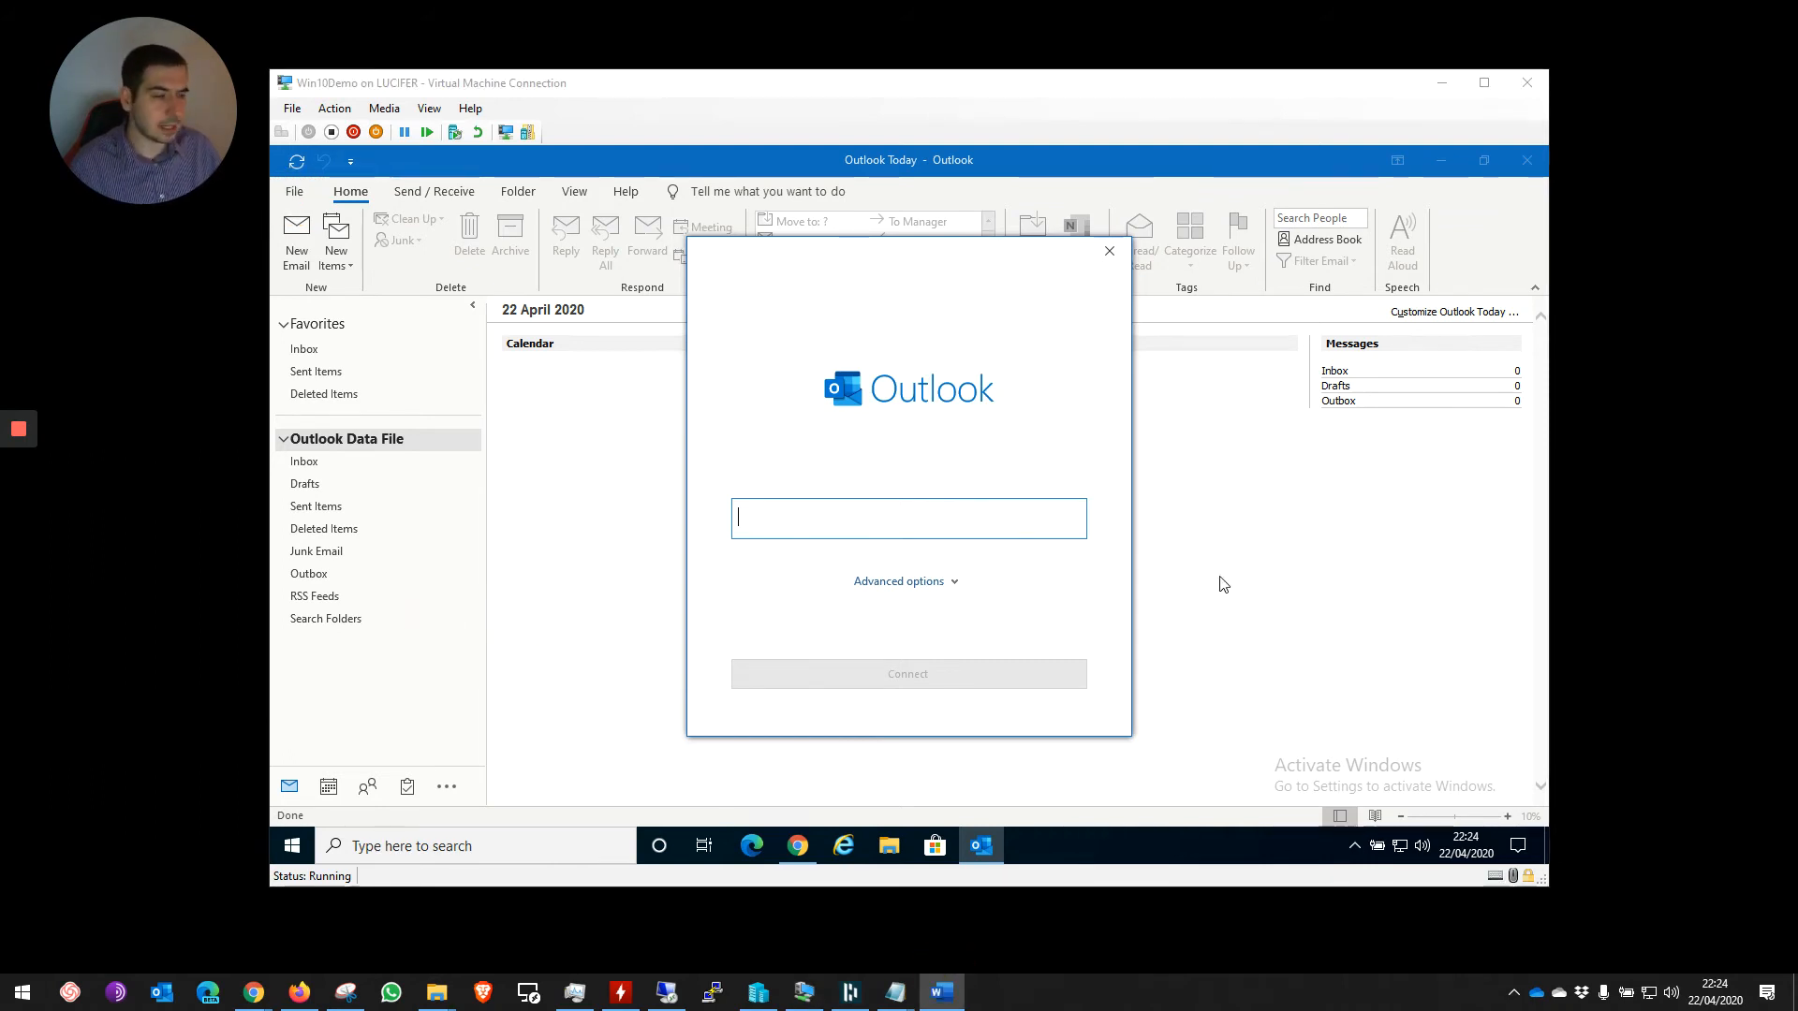
click(920, 524)
key(ctrl+v)
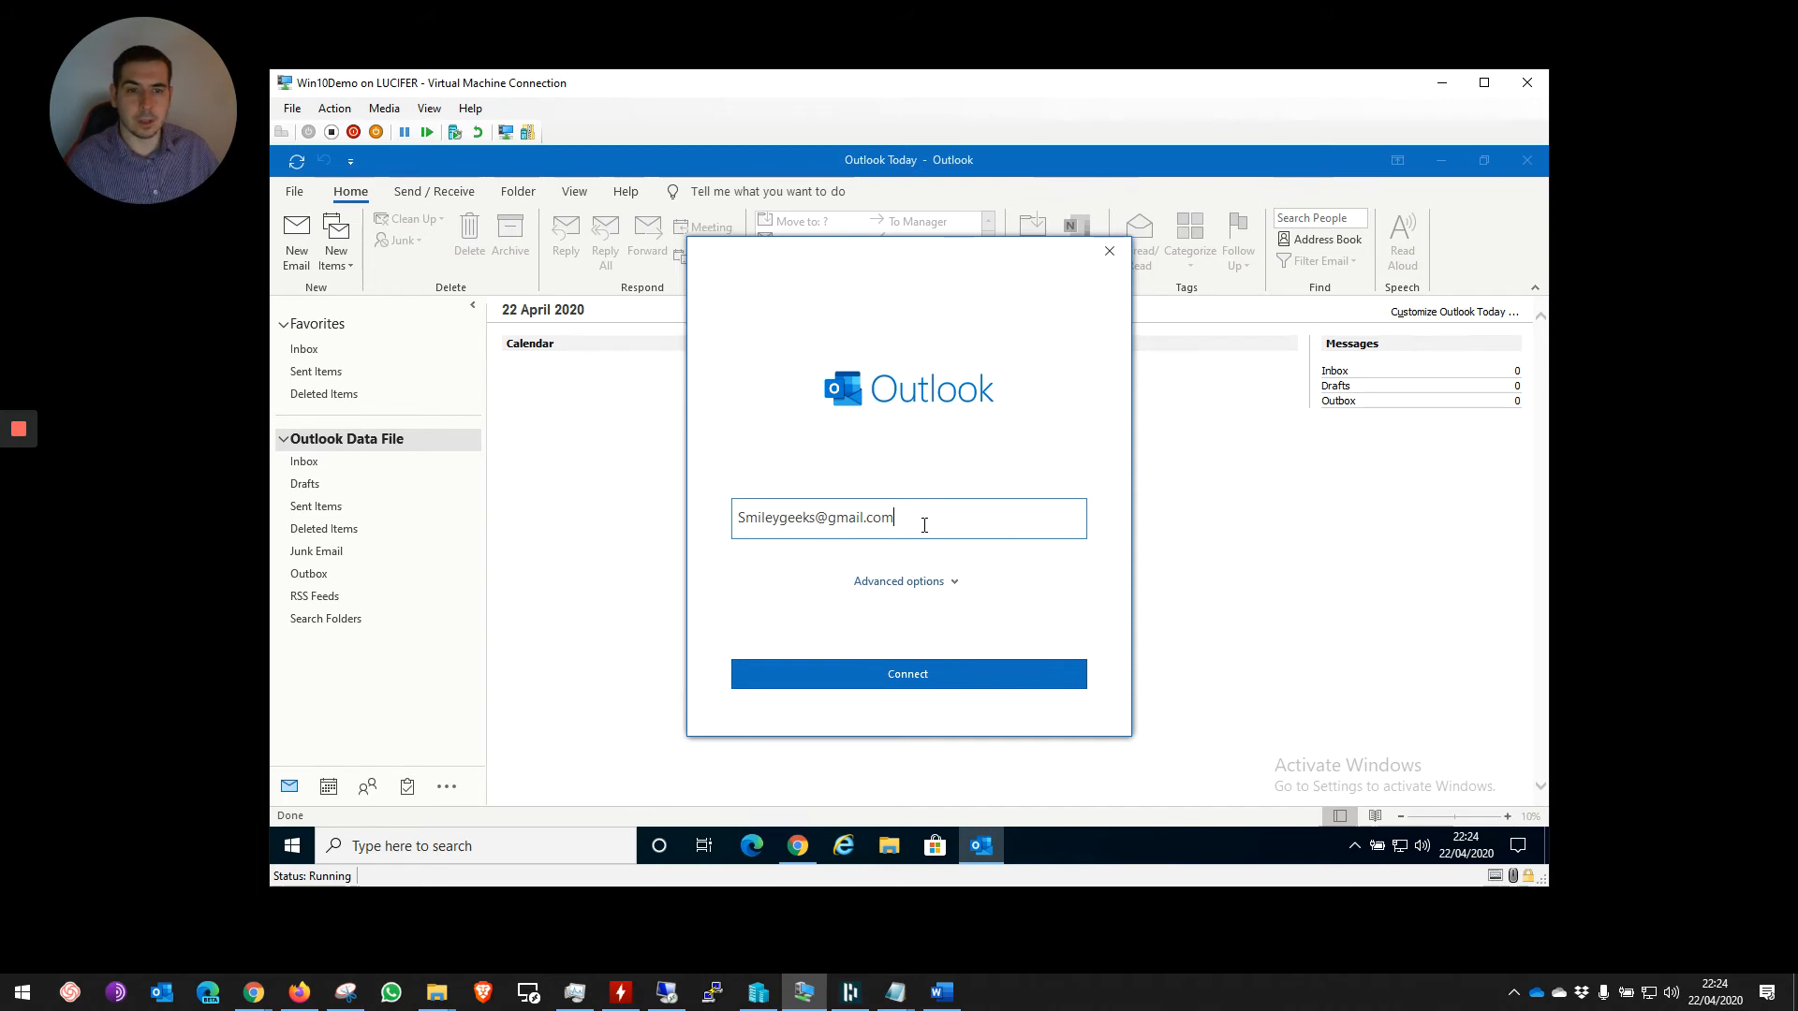
click(903, 686)
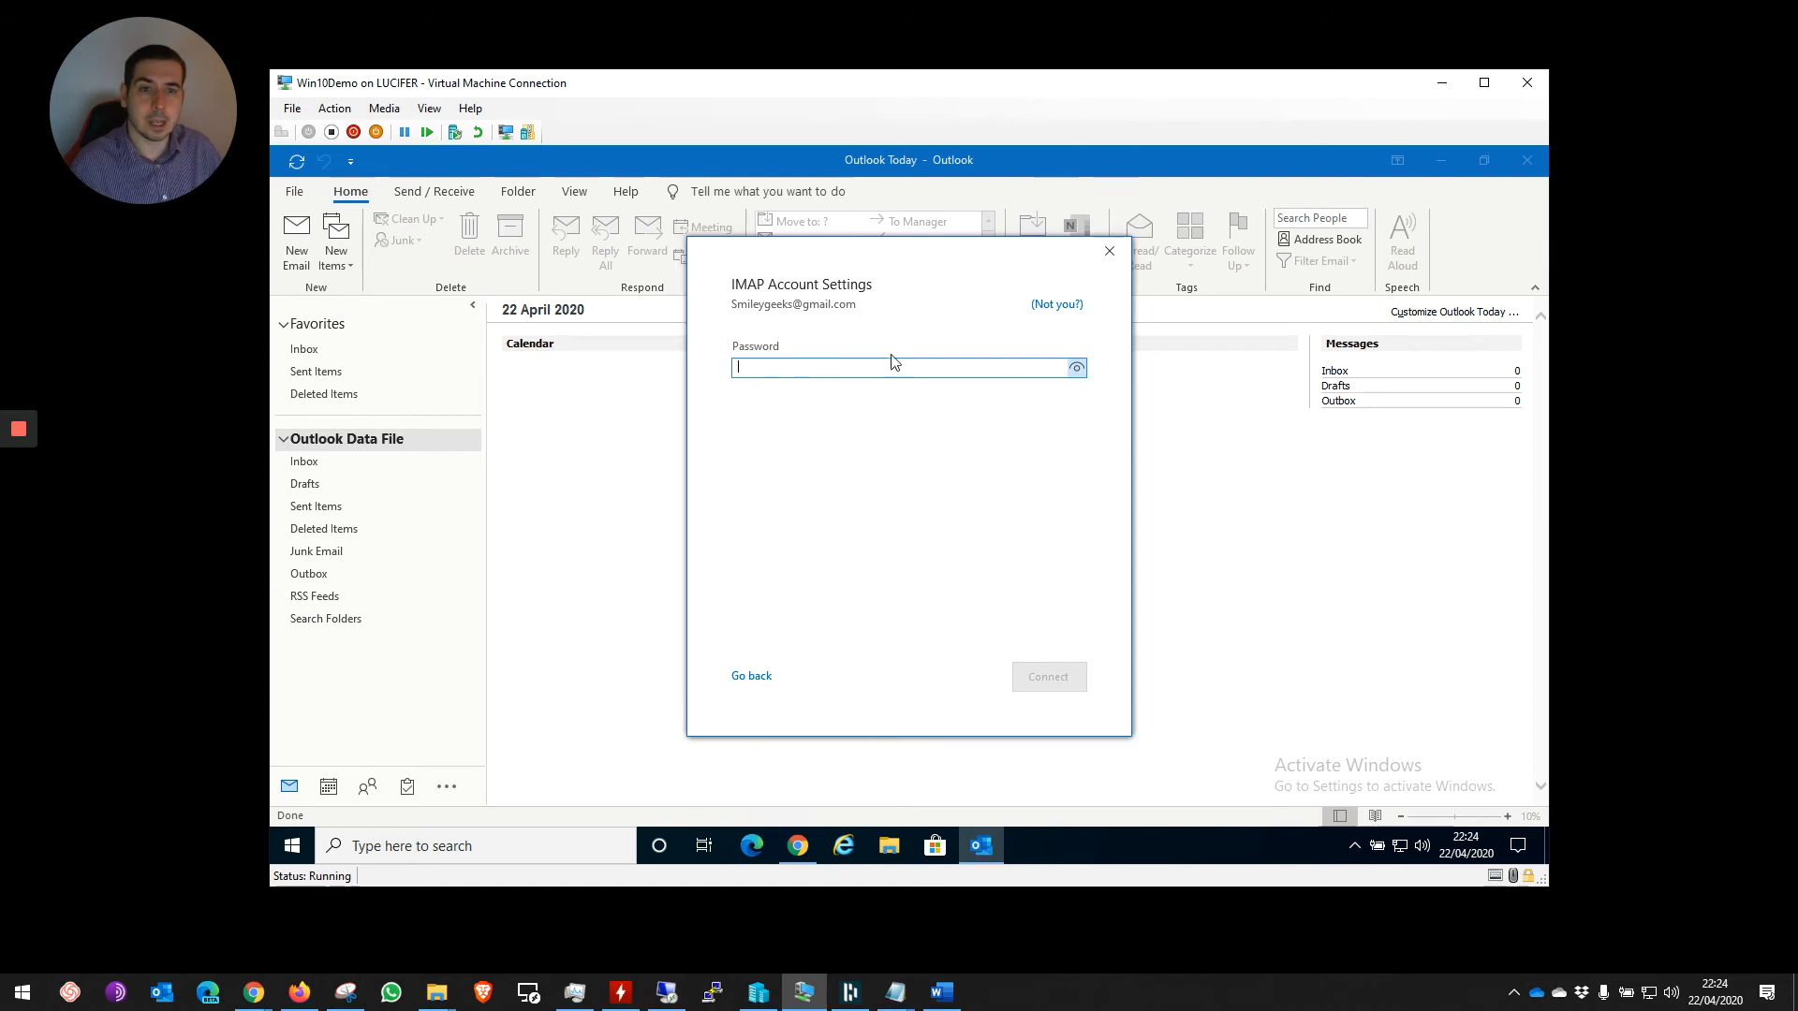
Enter the Gmail account password in the IMAP account settings, connect the account, and finish the account setup
click(445, 648)
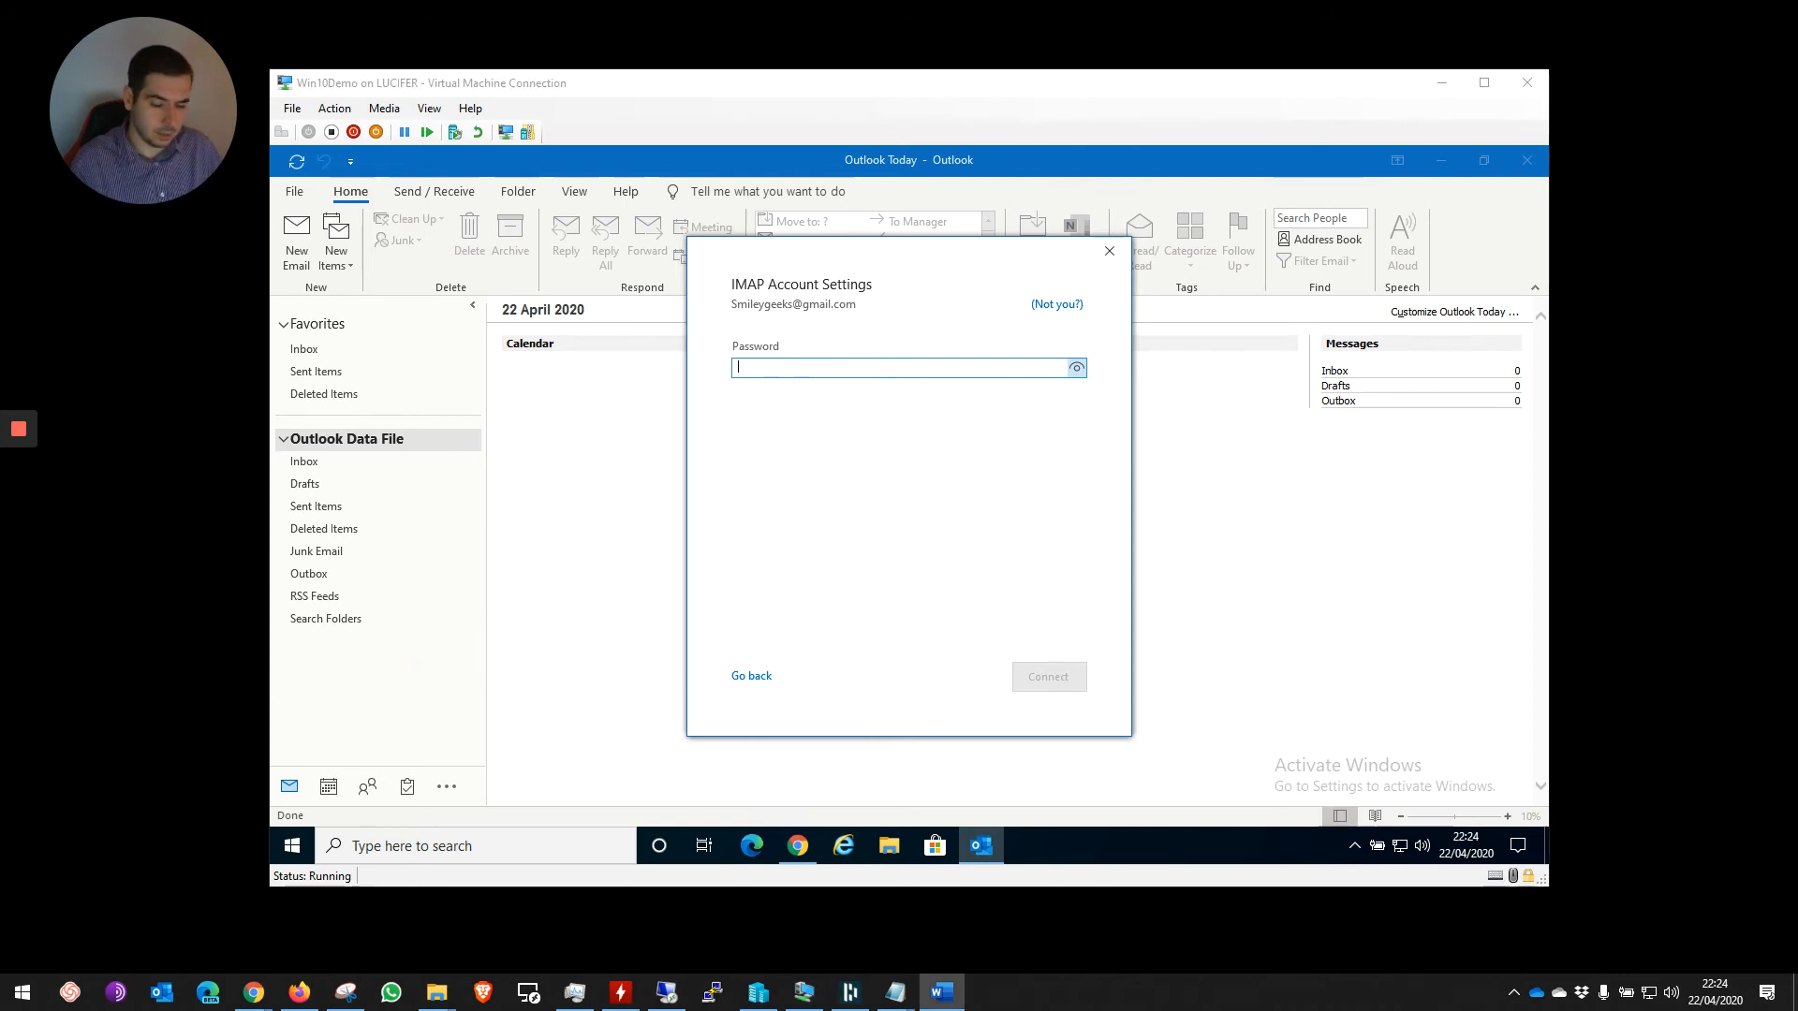
click(944, 370)
key(ctrl+v)
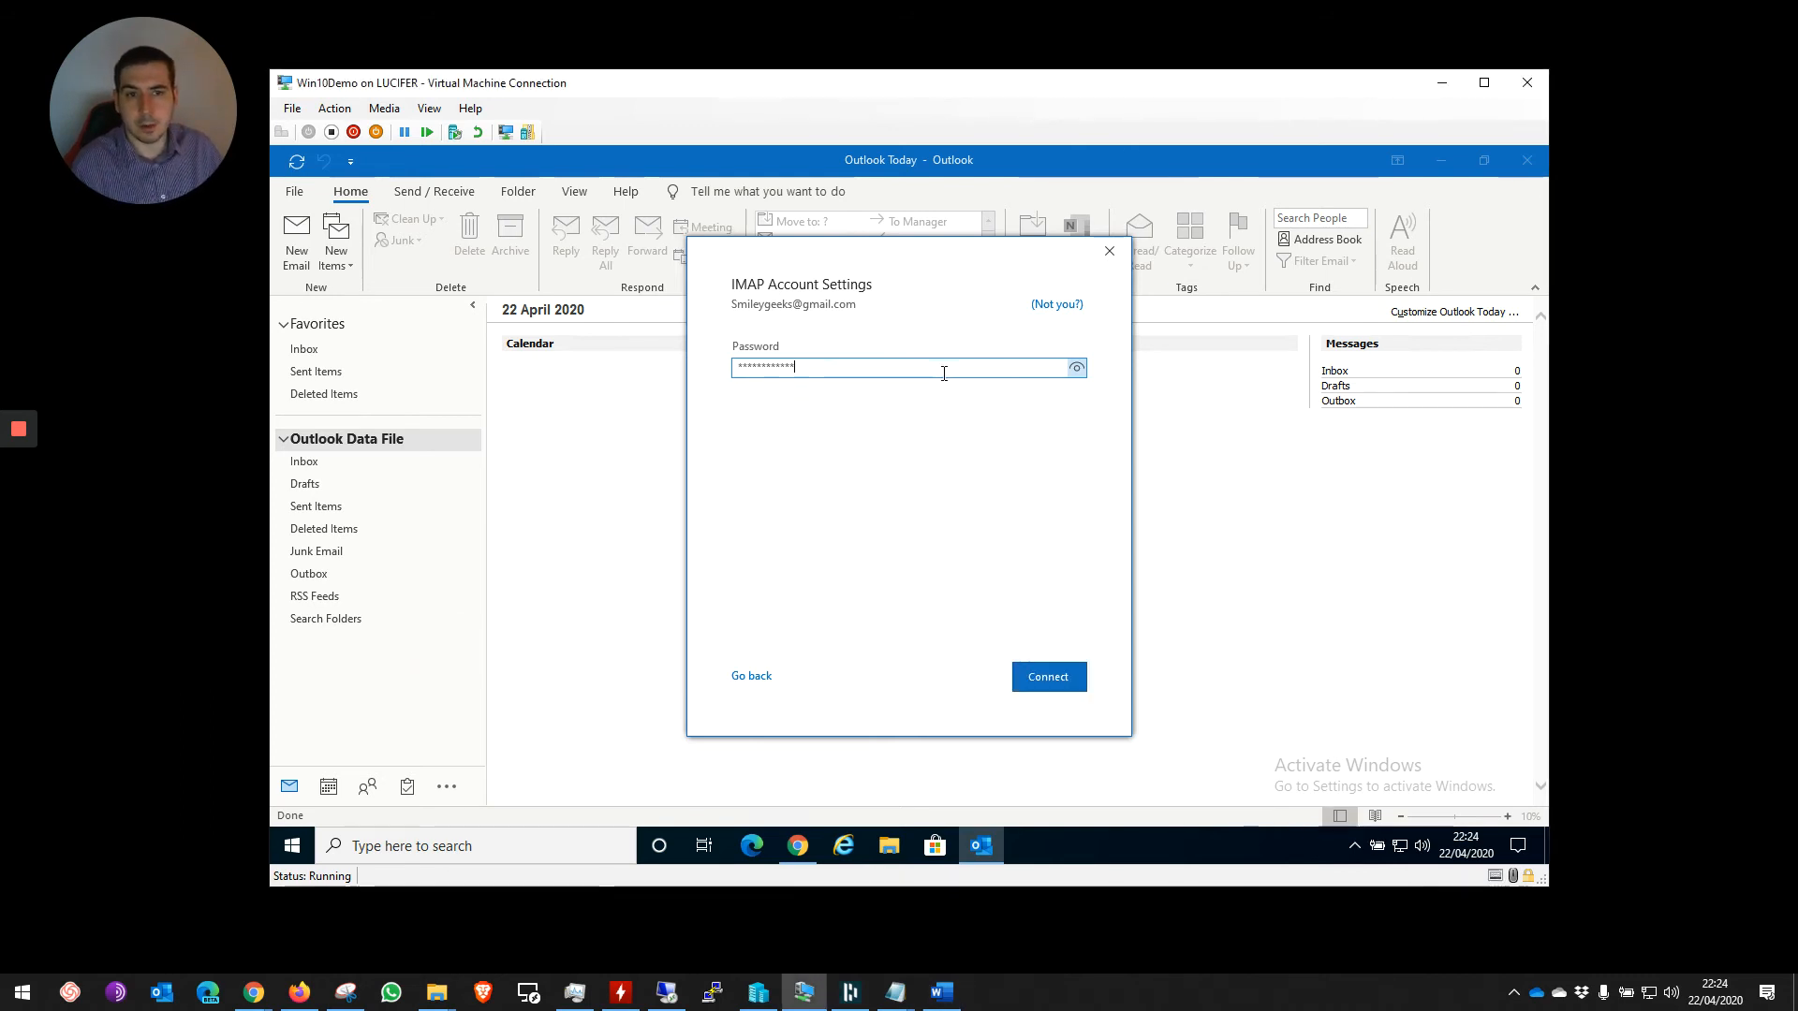
click(1045, 688)
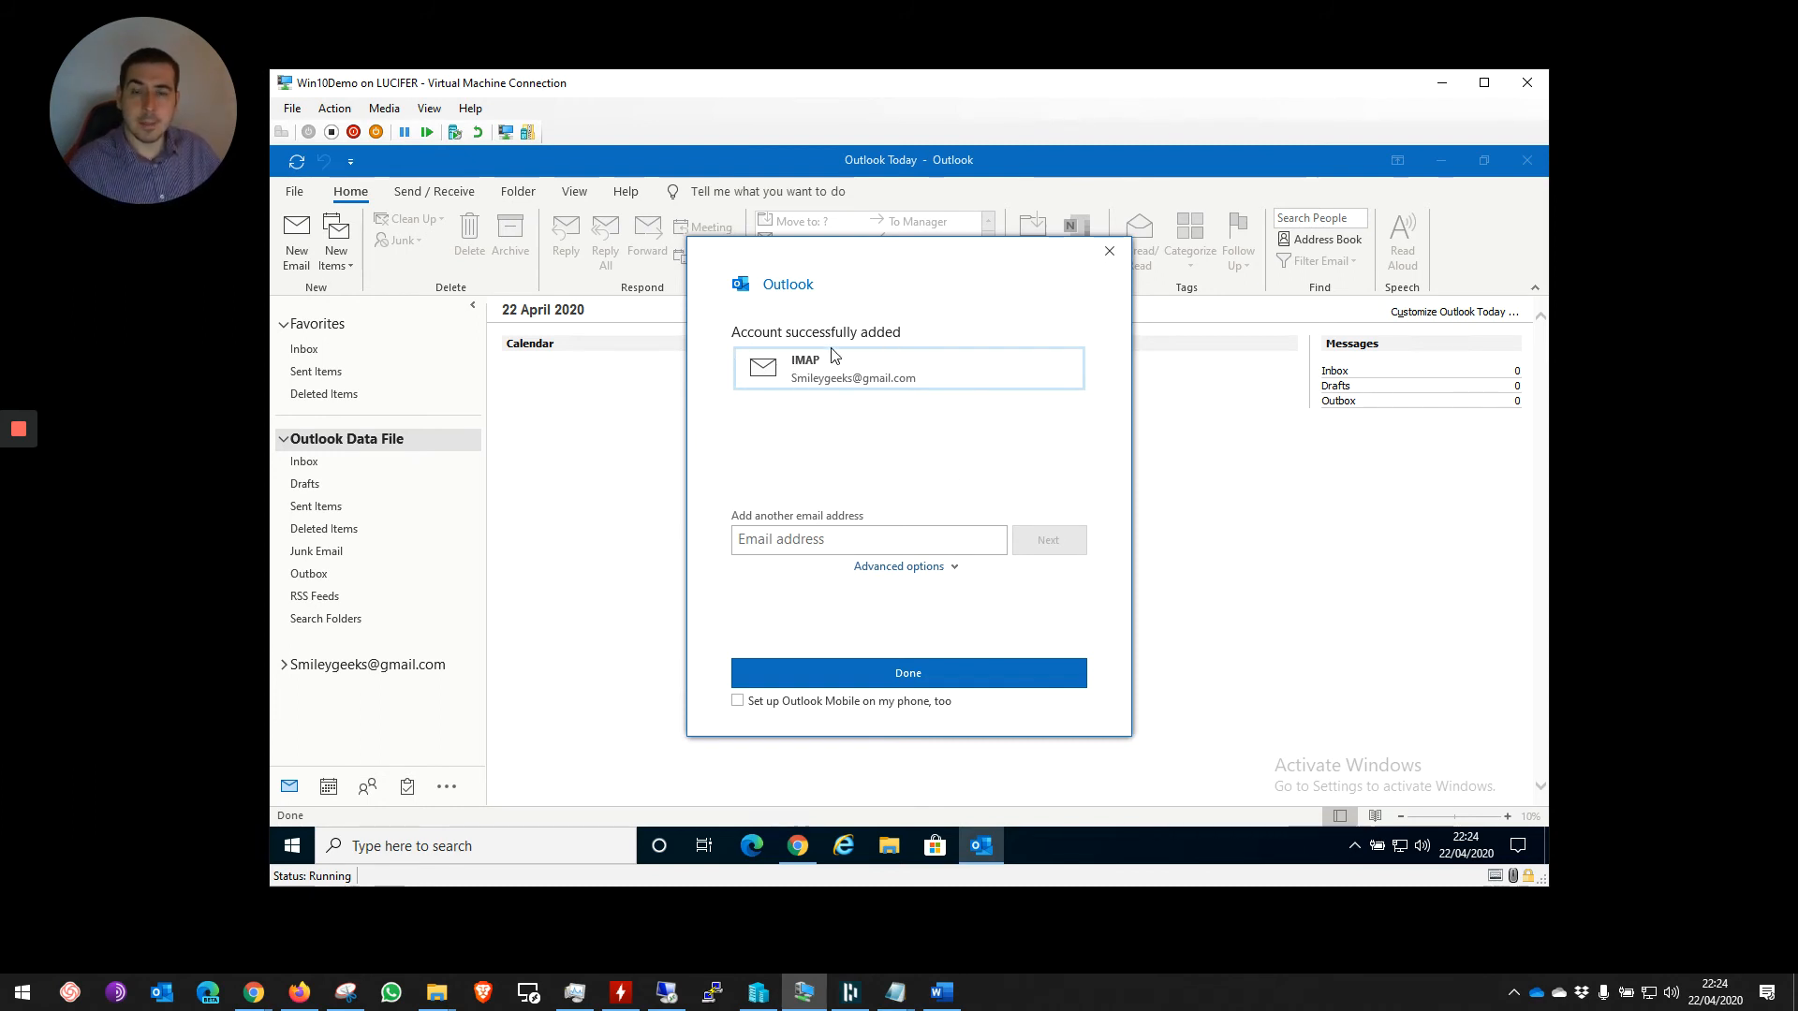
click(874, 679)
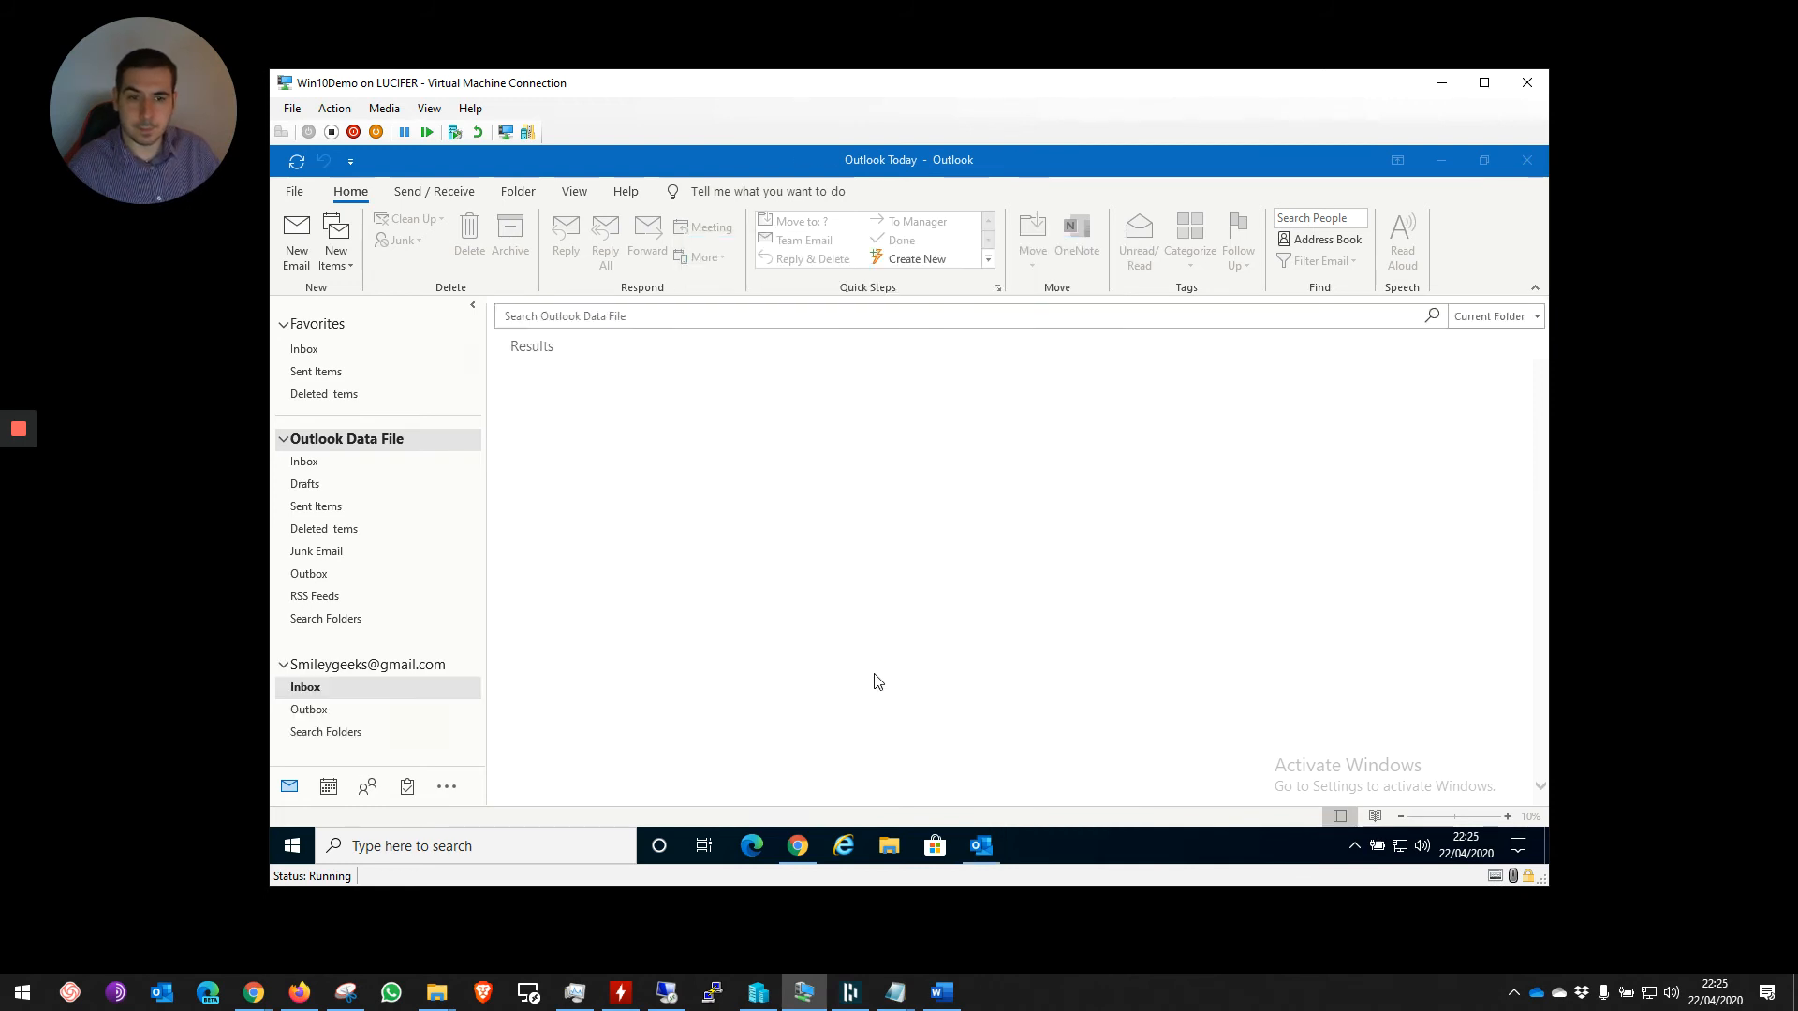
Collapse the Outlook Data File folder group and expand the [Gmail] folder under the new account
right_click(356, 437)
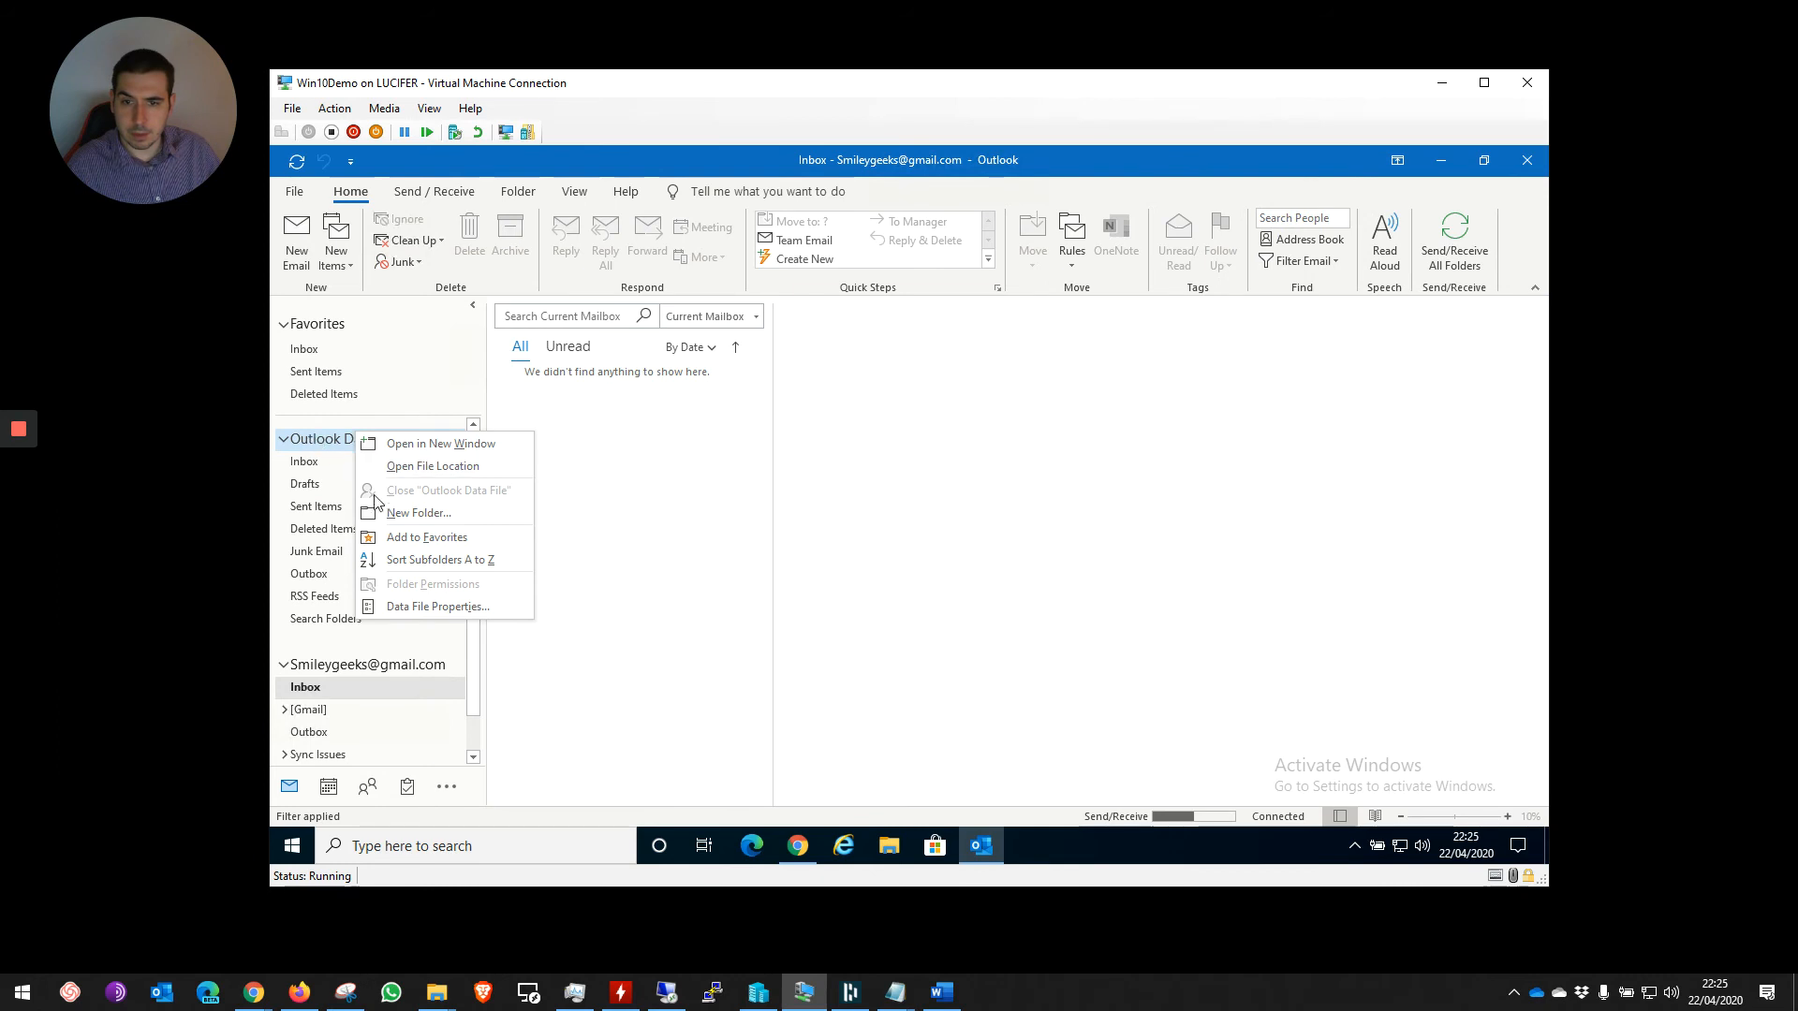
click(285, 444)
click(286, 443)
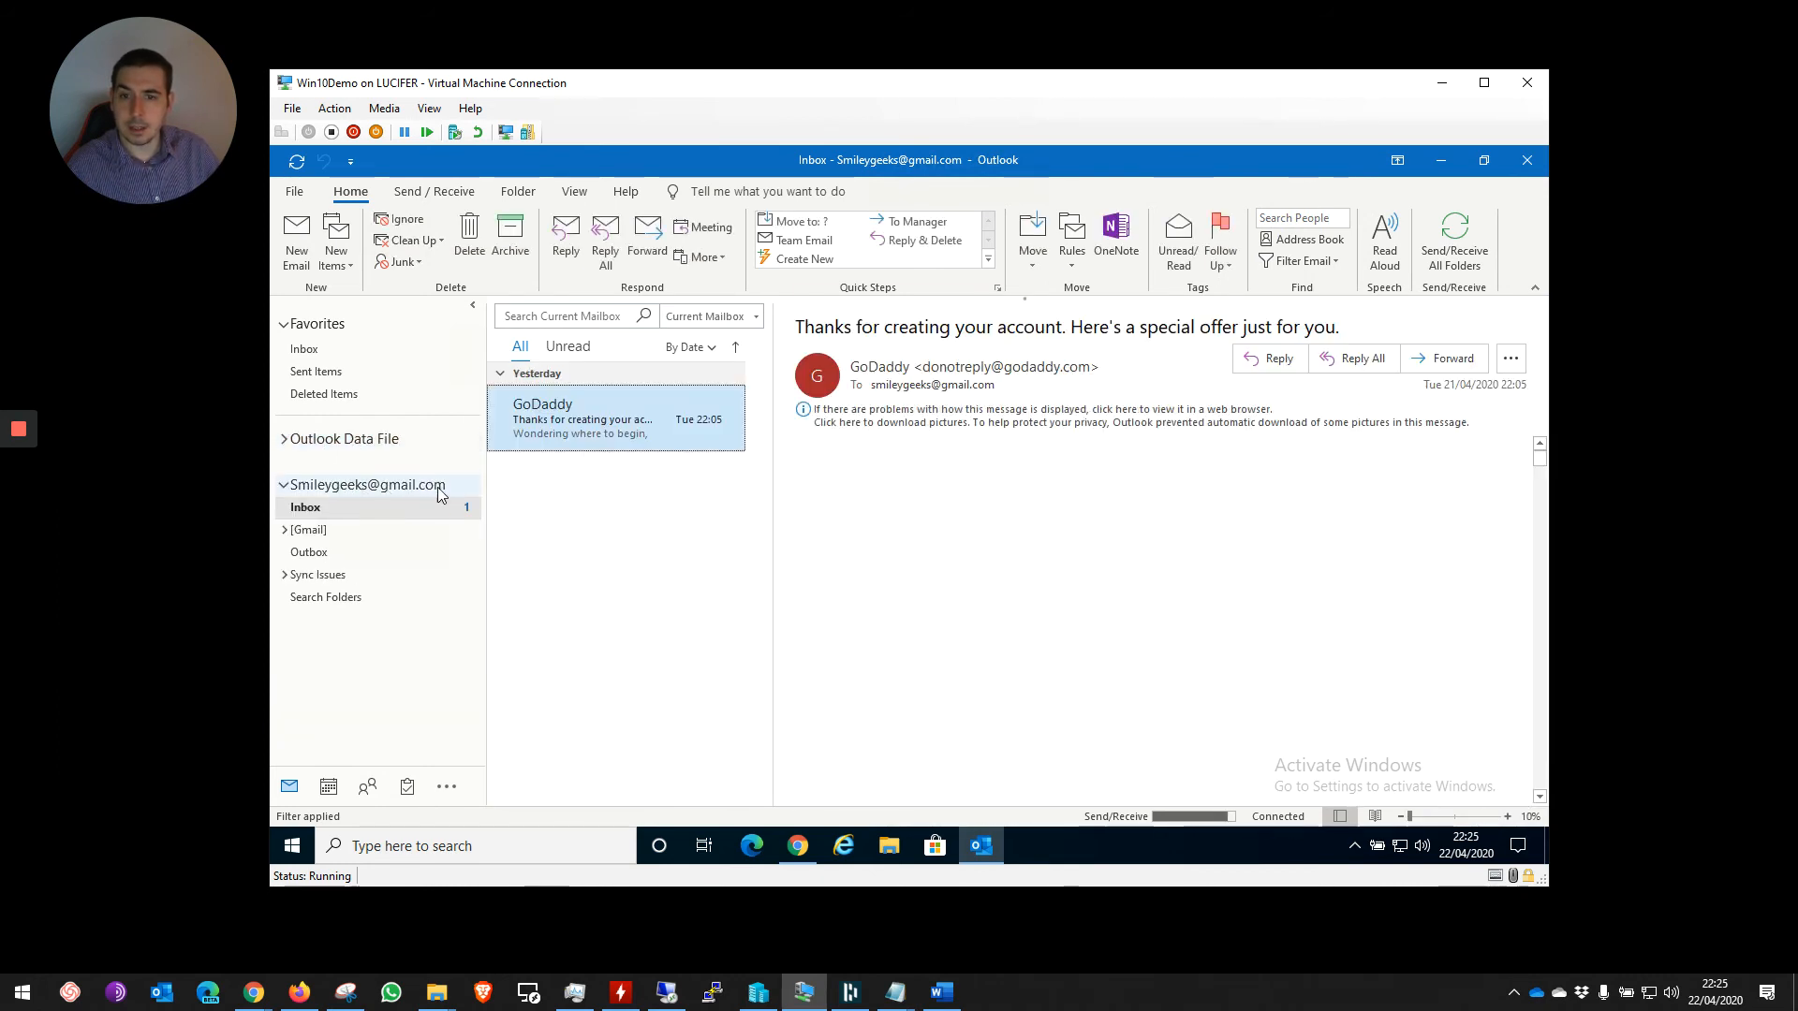
click(285, 531)
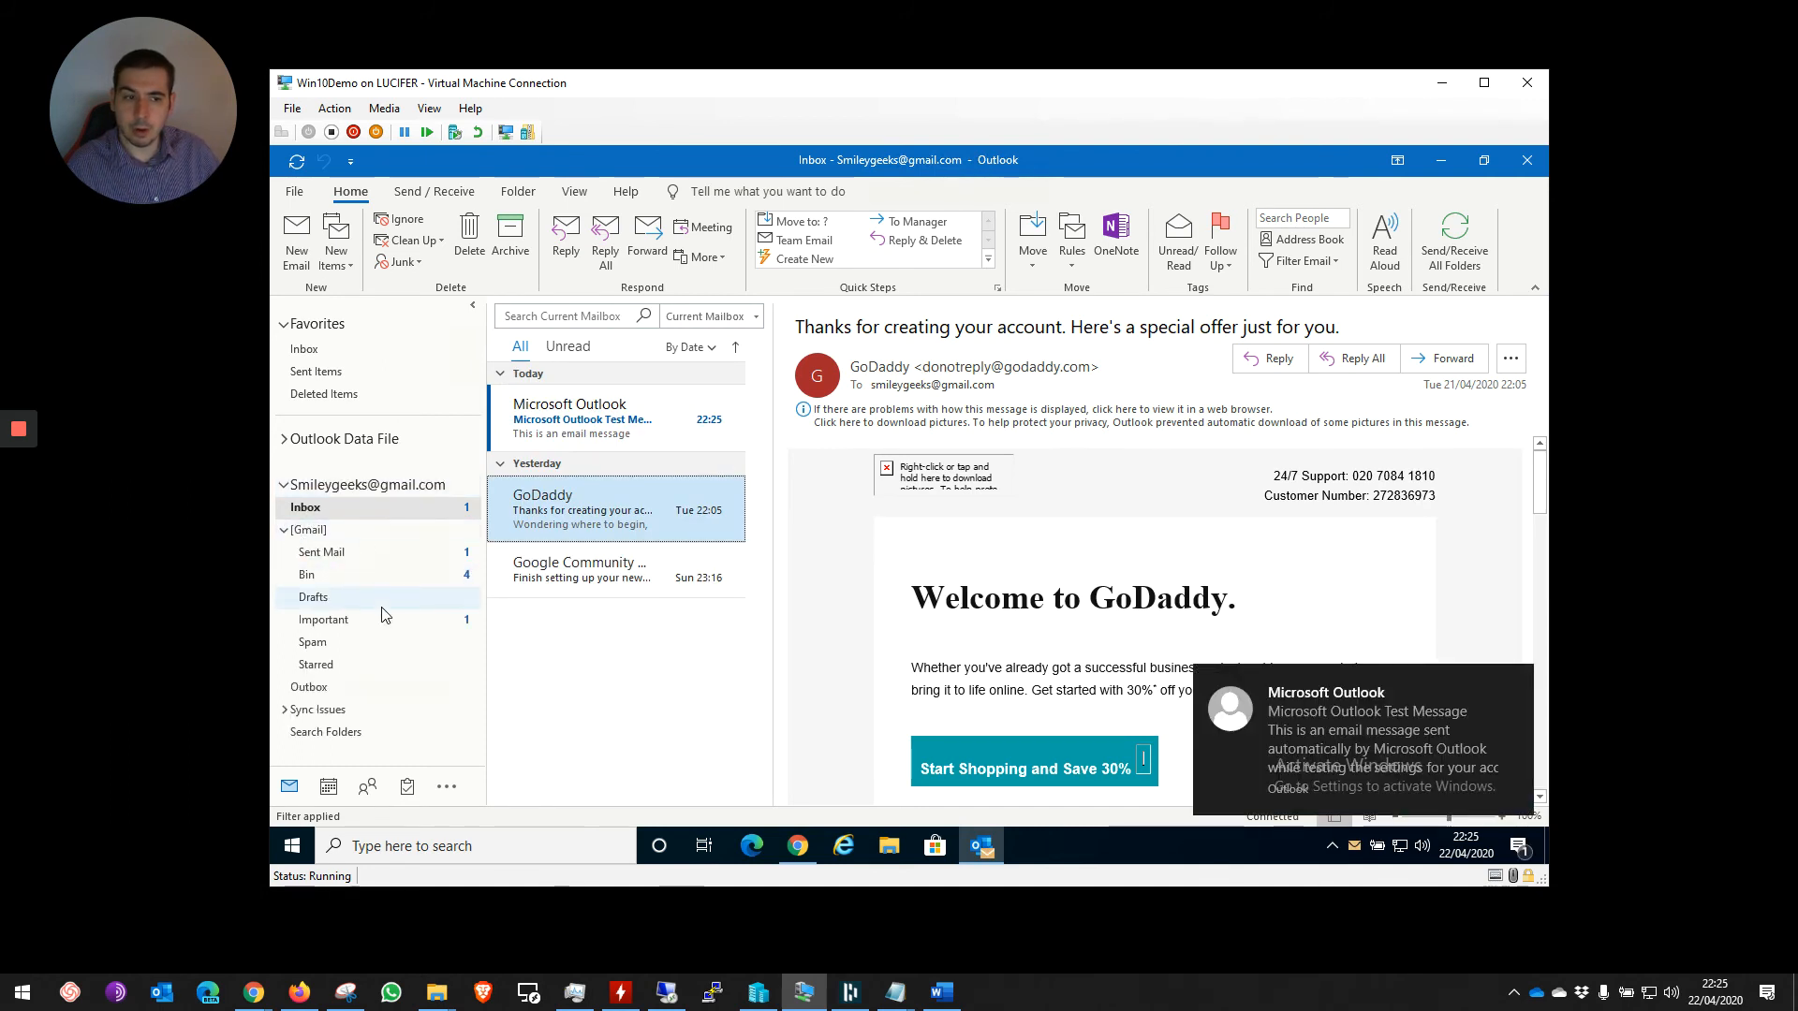
Open the Microsoft Outlook Test Message in the Gmail inbox and run Send/Receive for all folders
click(598, 438)
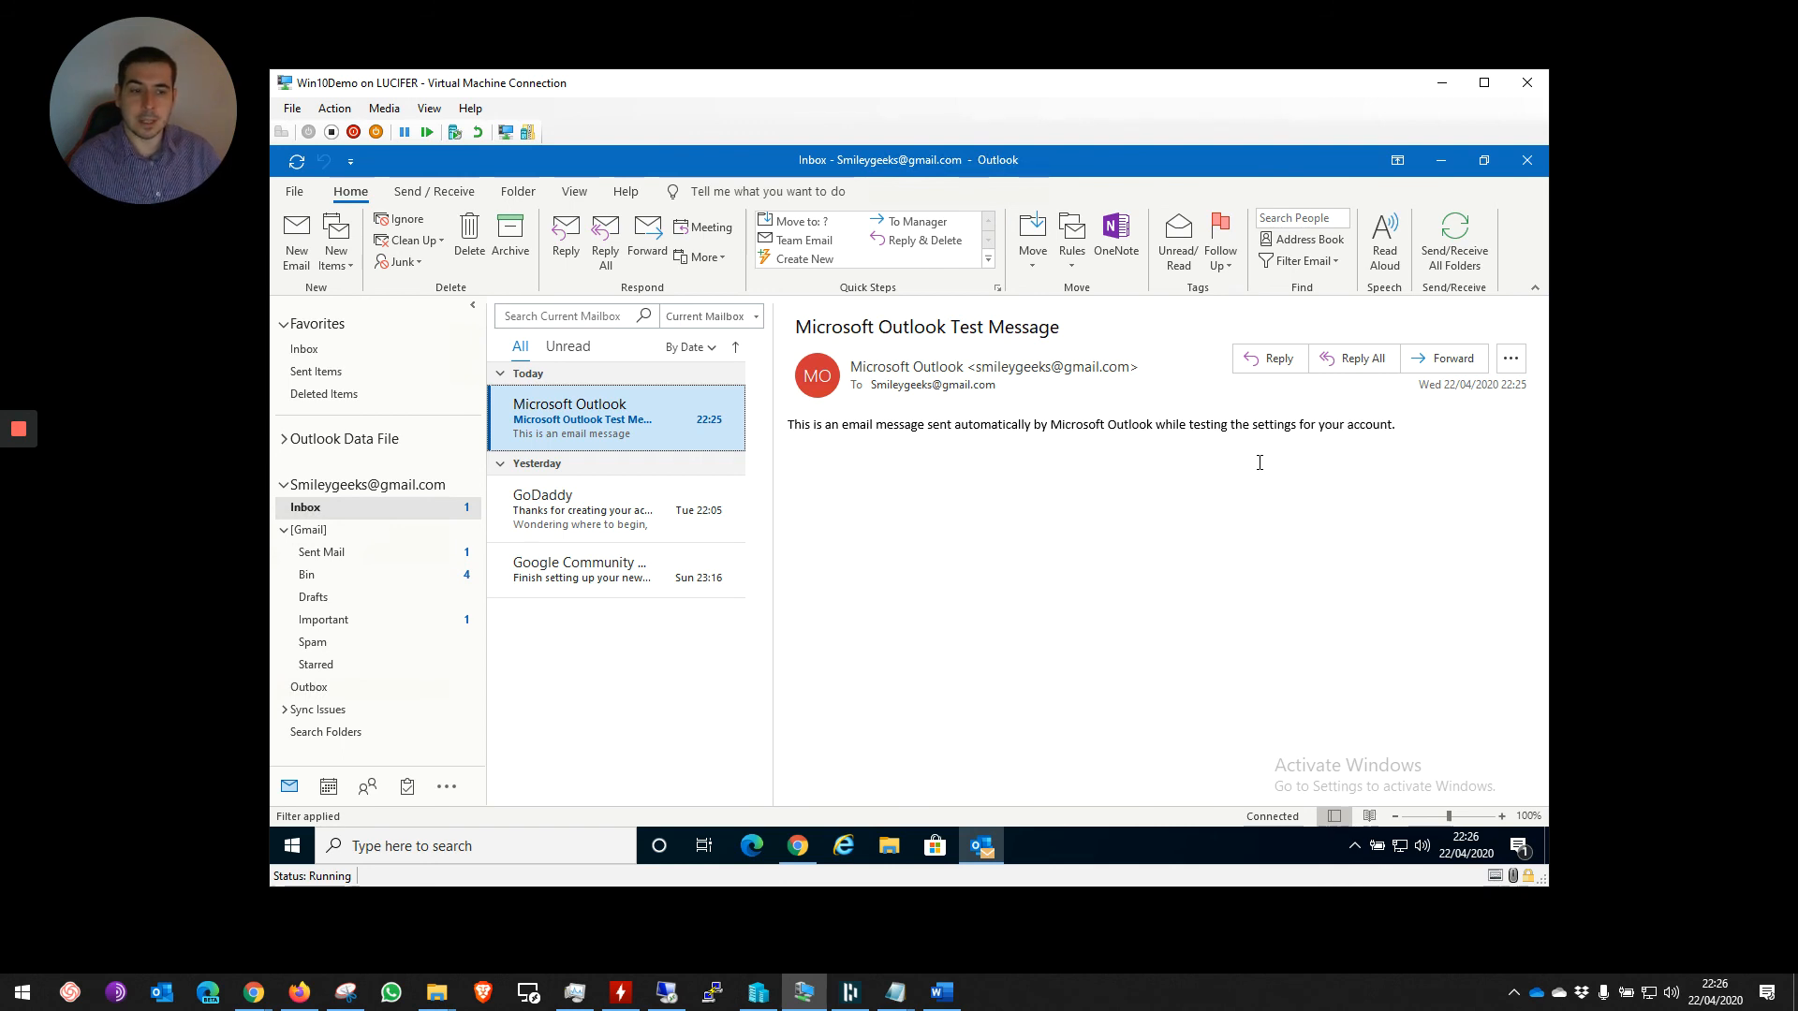
click(1260, 816)
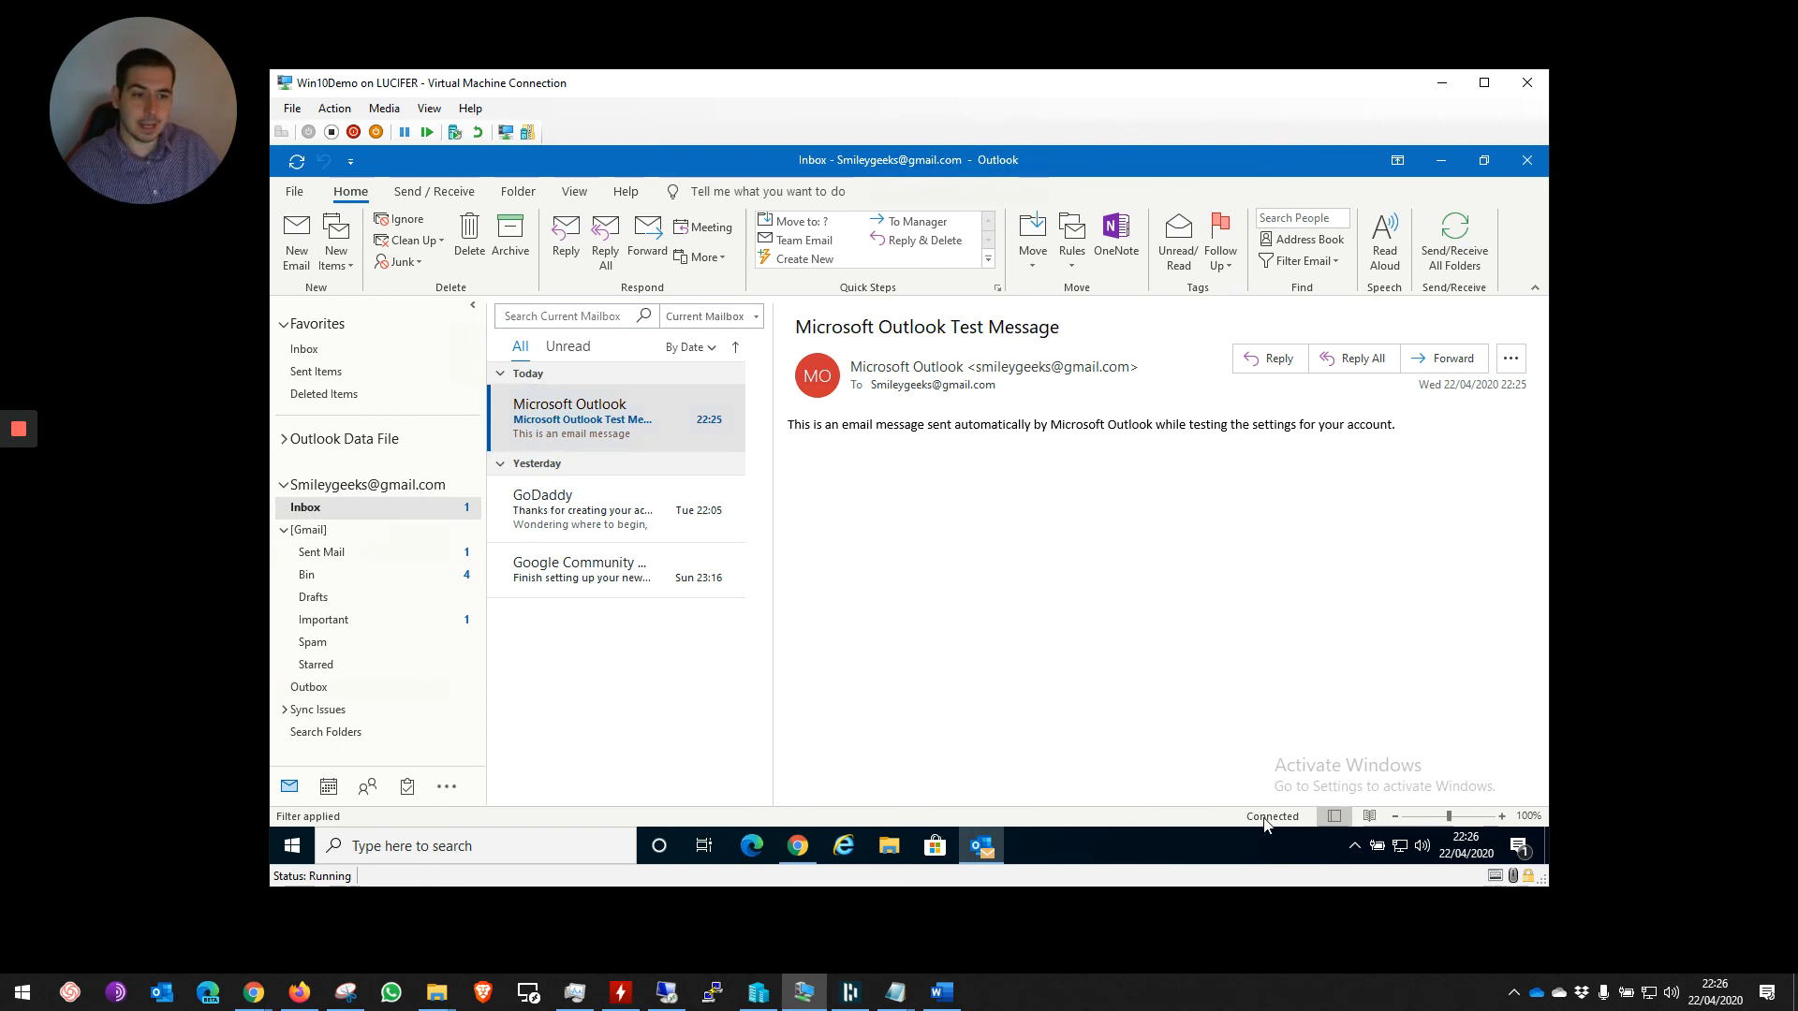
click(426, 192)
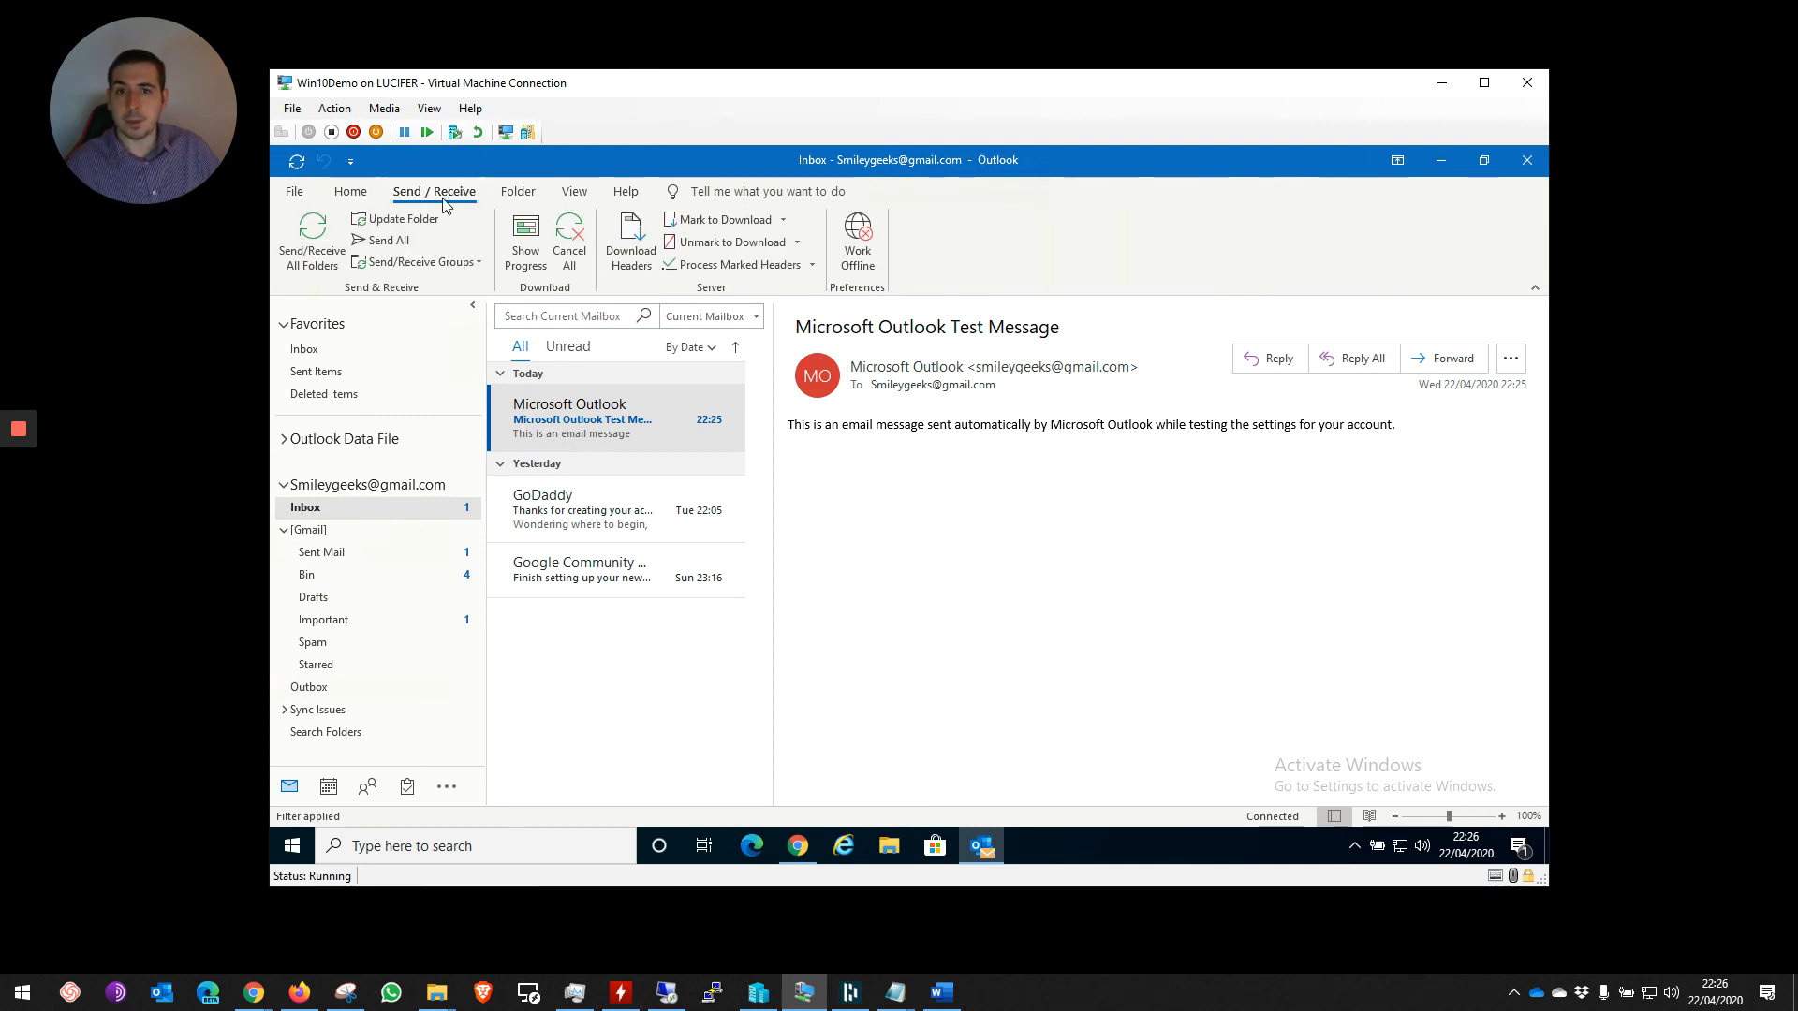
click(310, 255)
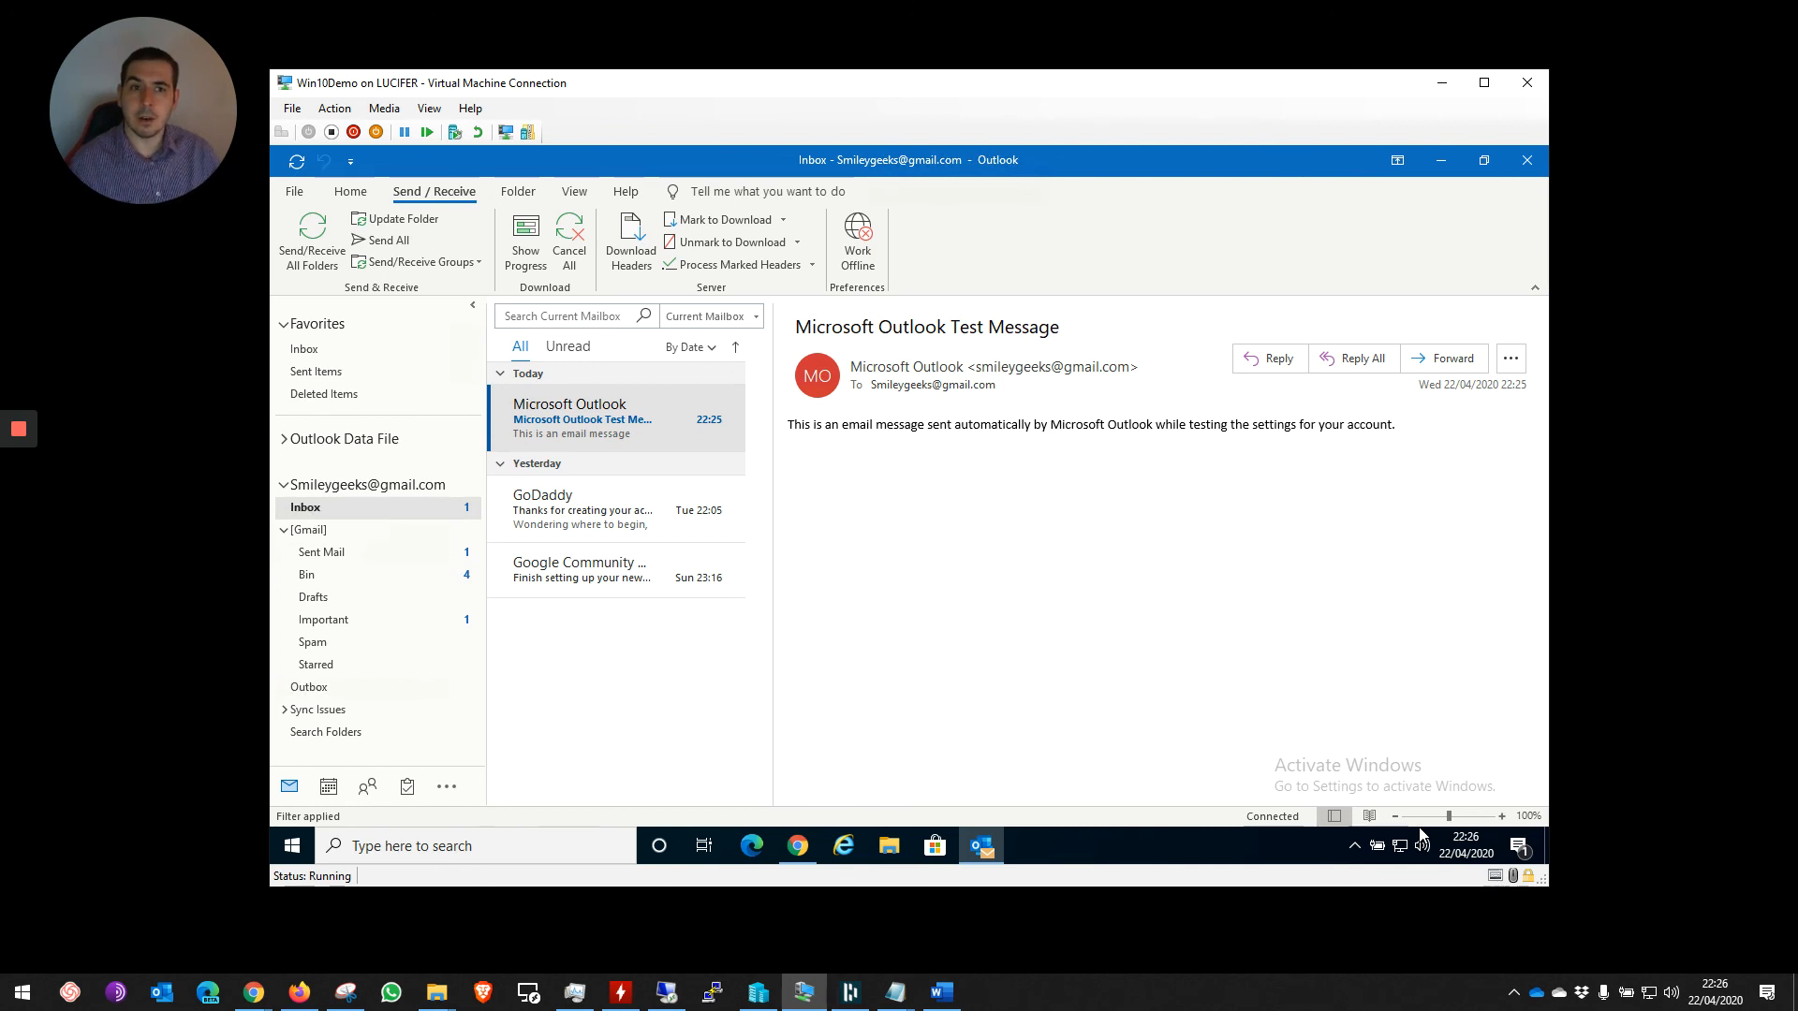
mouse_move(16, 440)
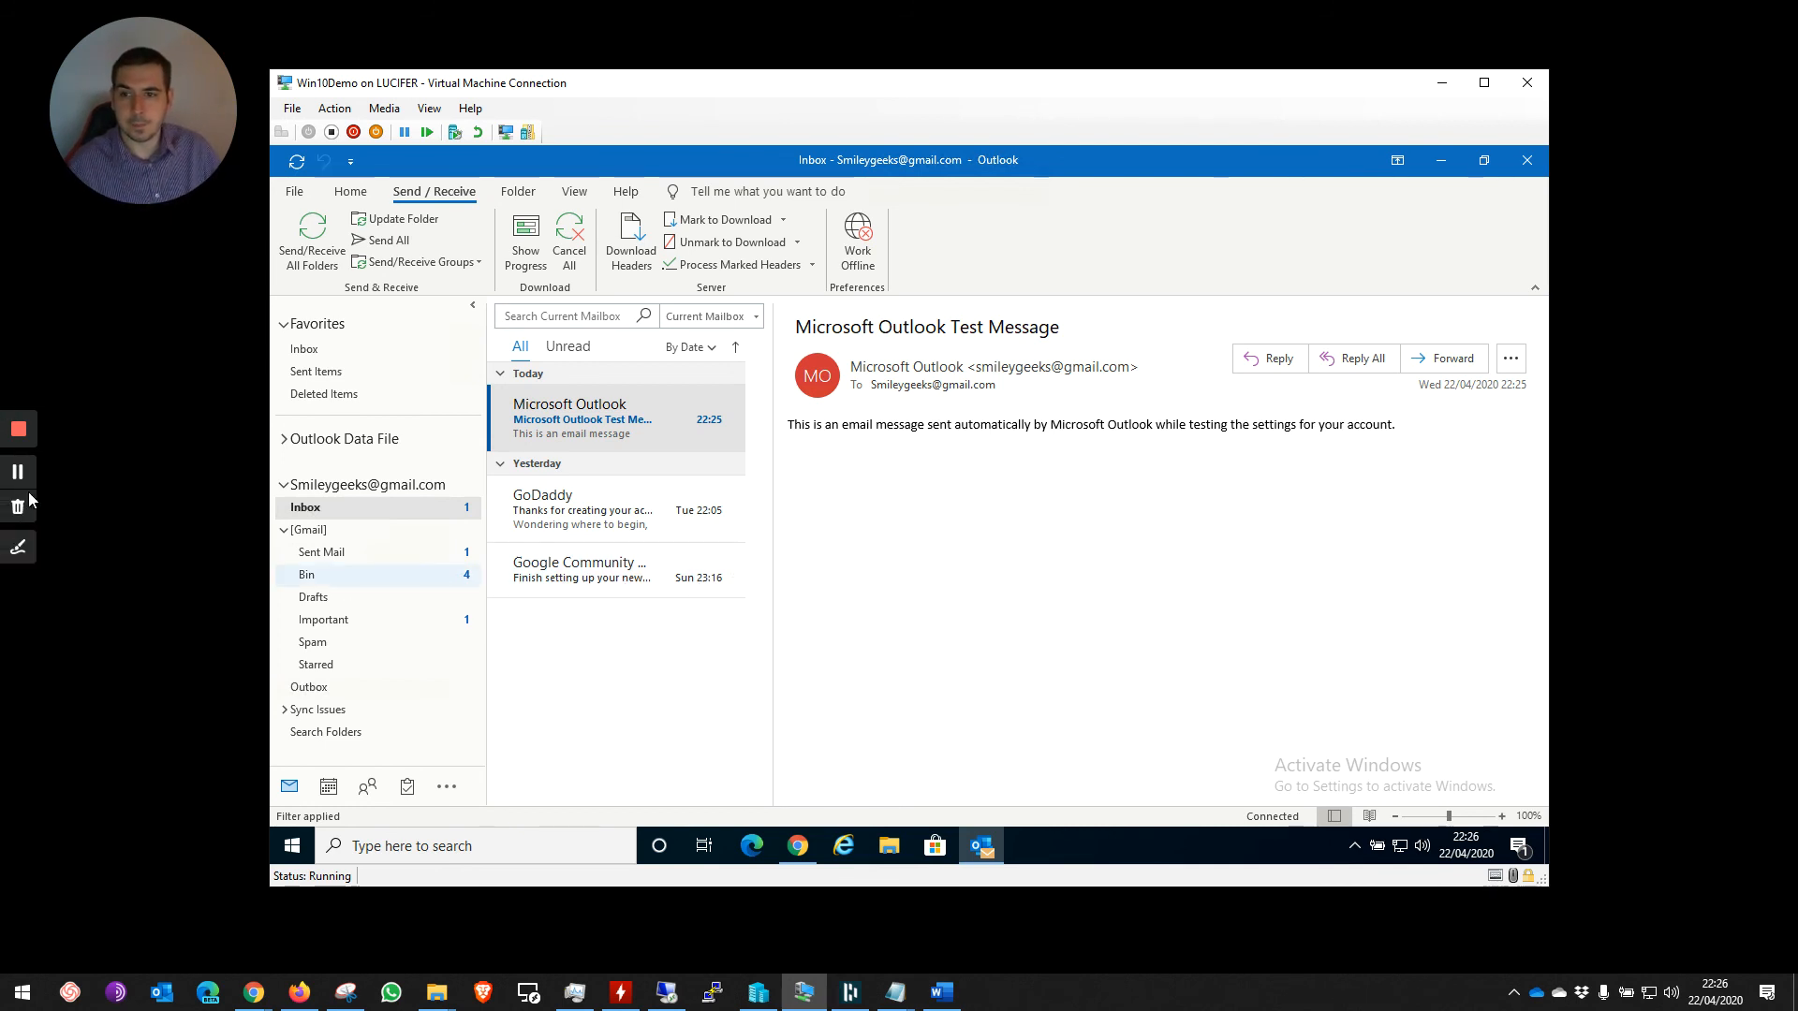